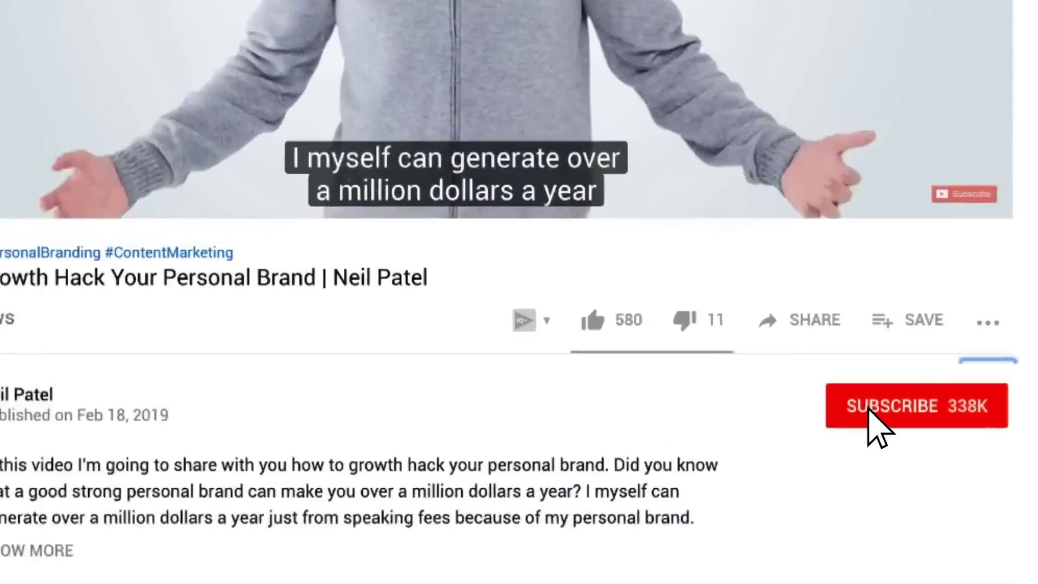
Step: Subscribe to the channel and set the bell to All notifications
click(942, 408)
click(966, 405)
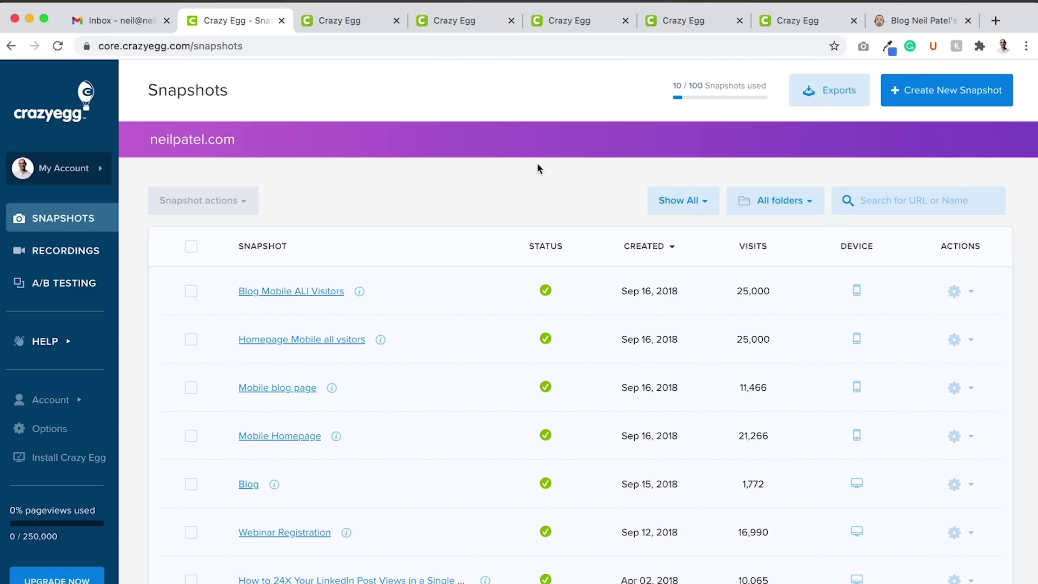
Step: Start a Multiple Snapshots batch with neilpatel.com as the first page, named 'home page'
click(942, 99)
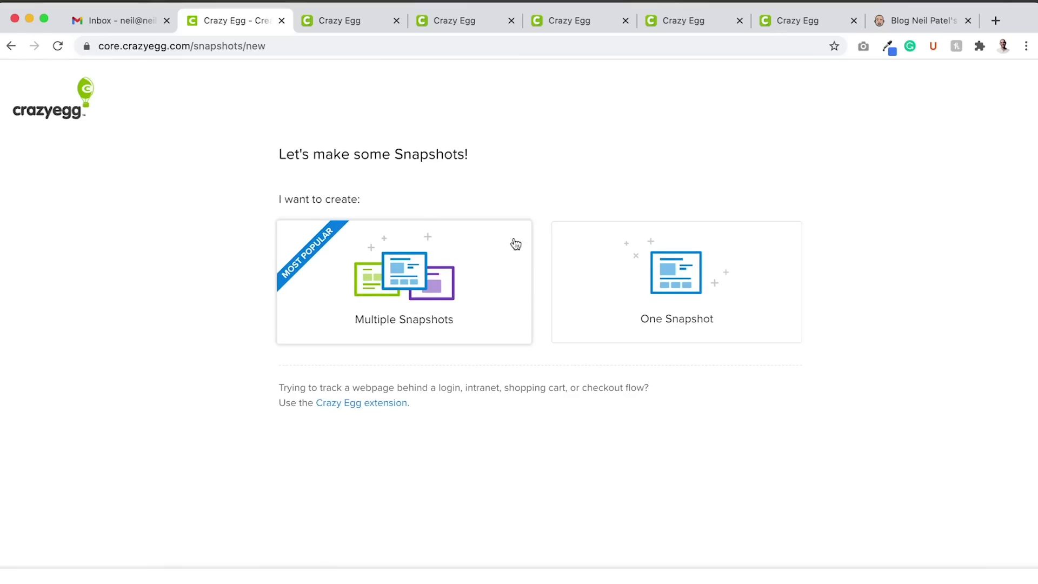
click(503, 265)
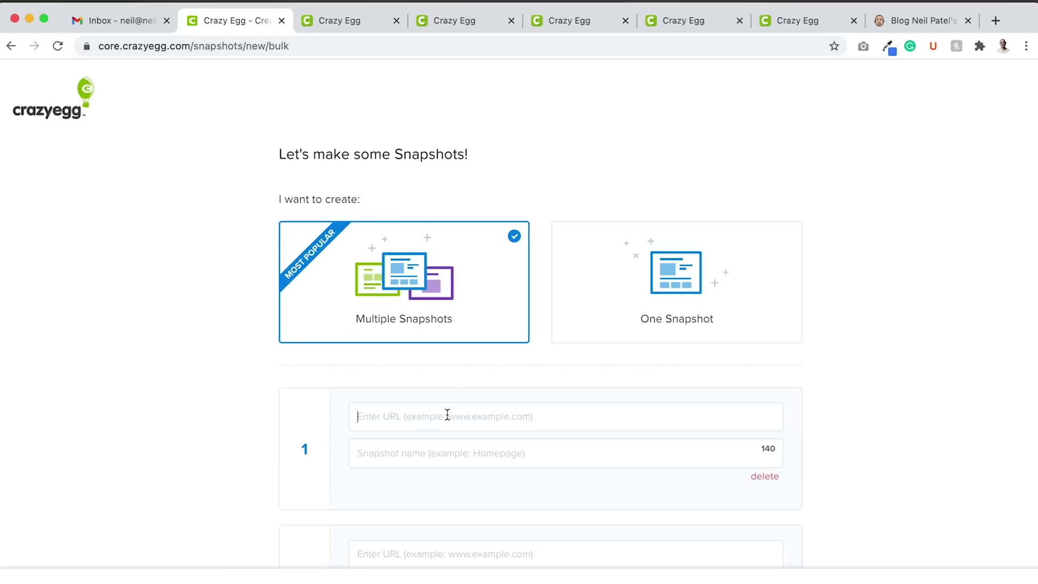
text(neilpatel.com)
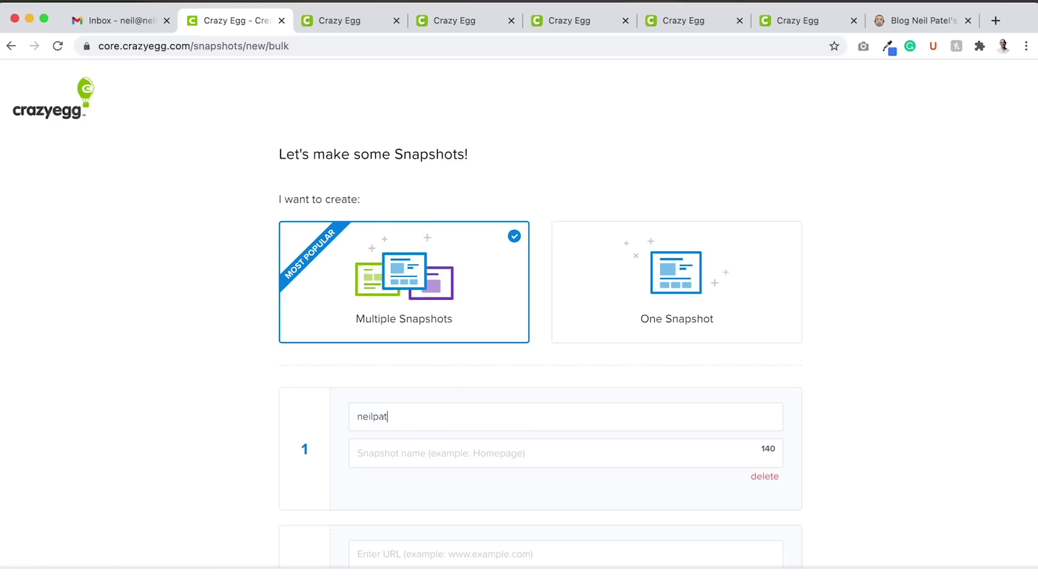
click(455, 440)
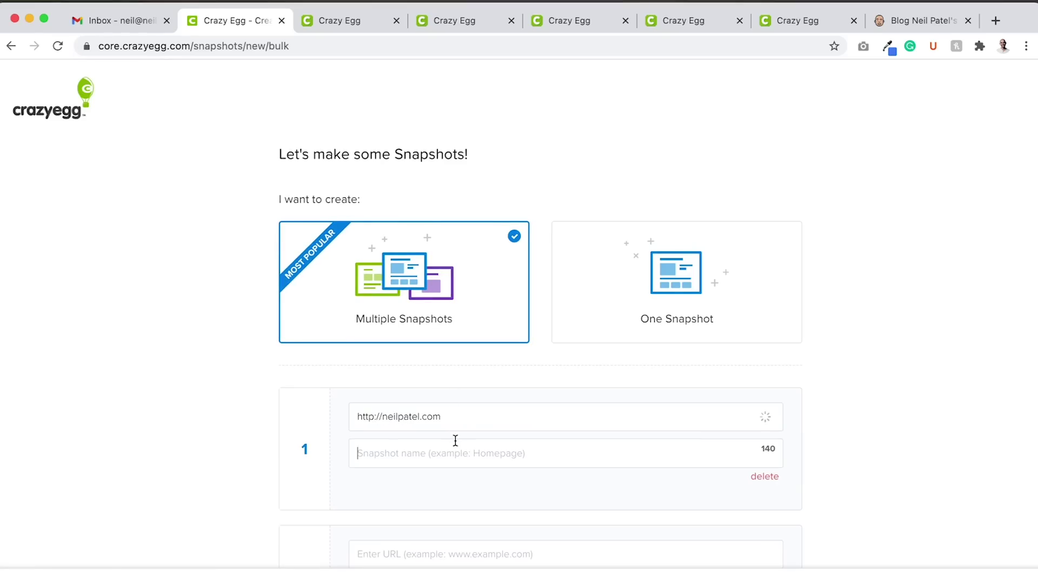
text(home page)
scroll(421, 512, down, 3)
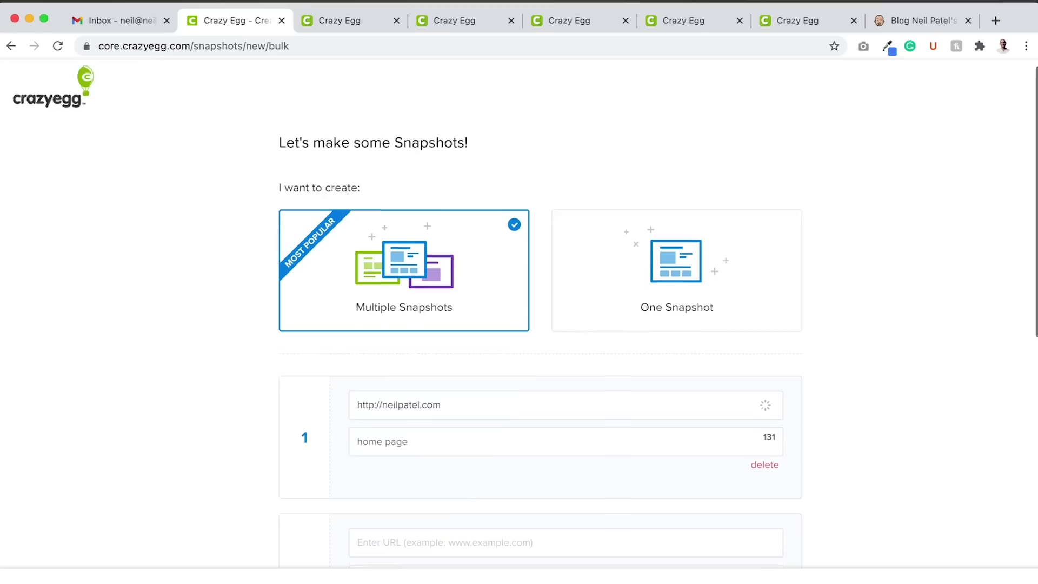
Step: Add neilpatel.com/blog/ and neilpatel.com/how-to-start-a-blog/ as the second and third pages
click(420, 475)
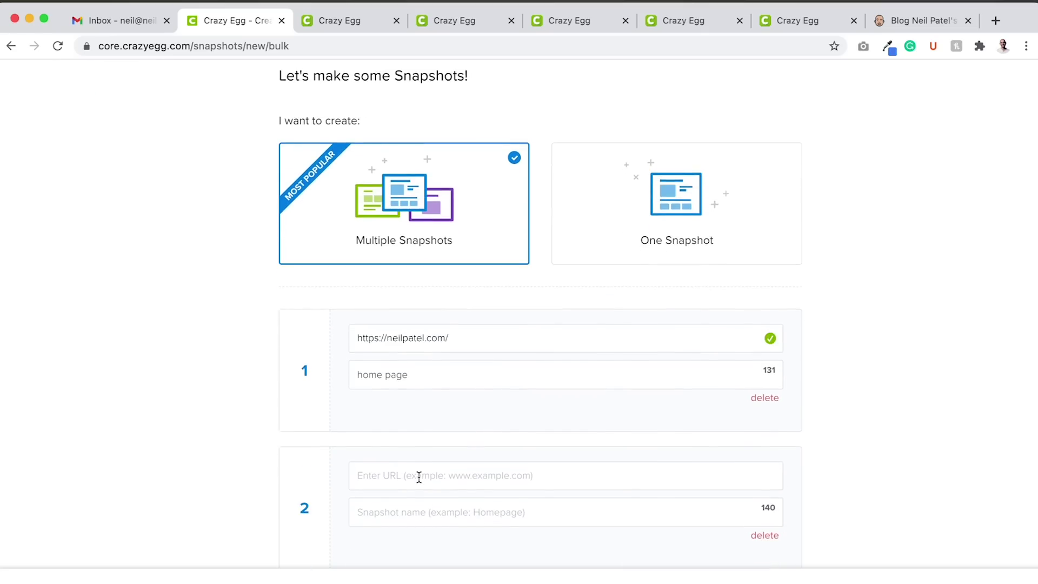
text(neilpatel.com/)
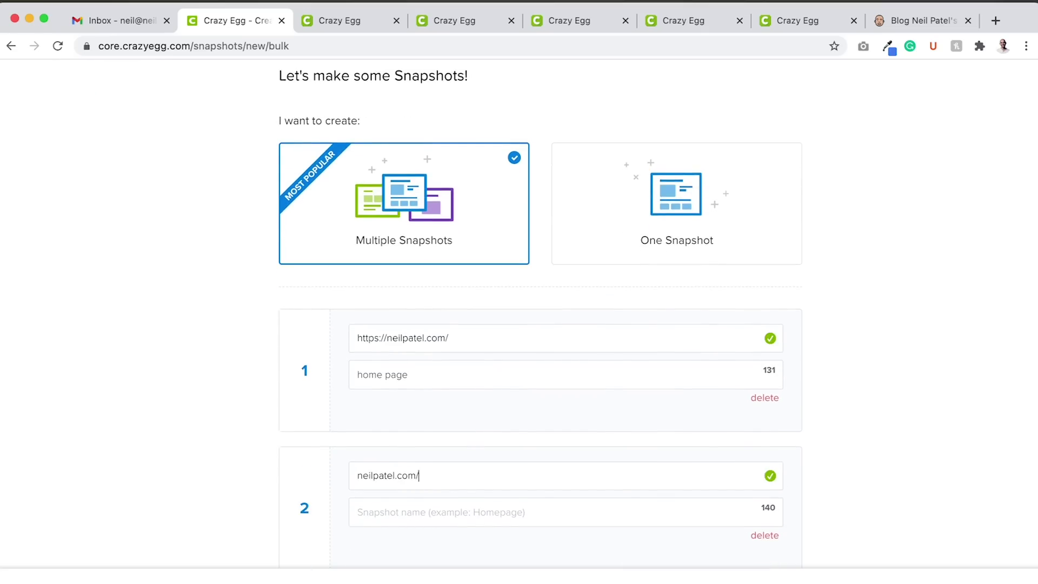
text(blog/)
scroll(394, 445, down, 5)
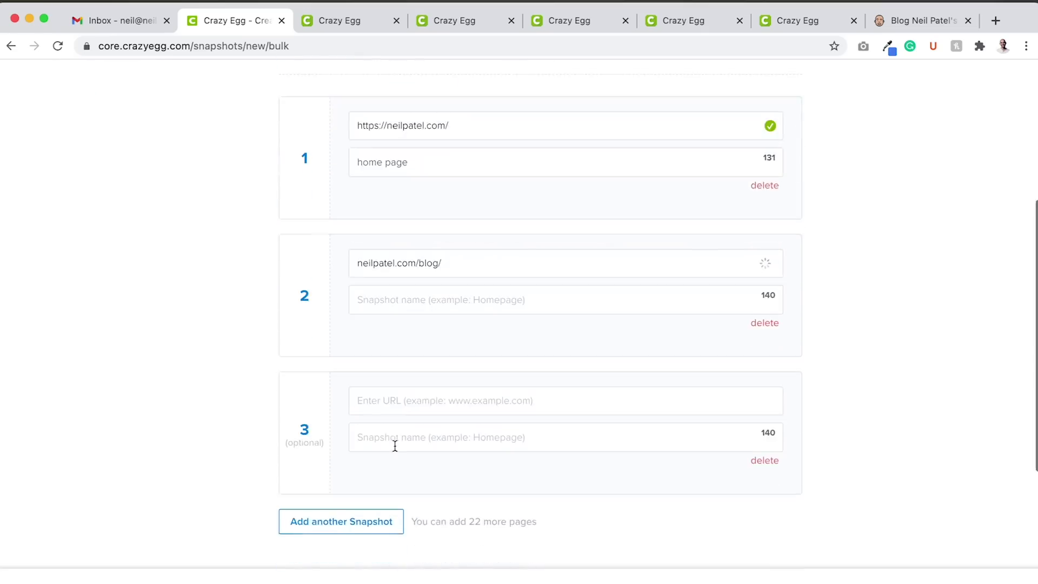
click(399, 408)
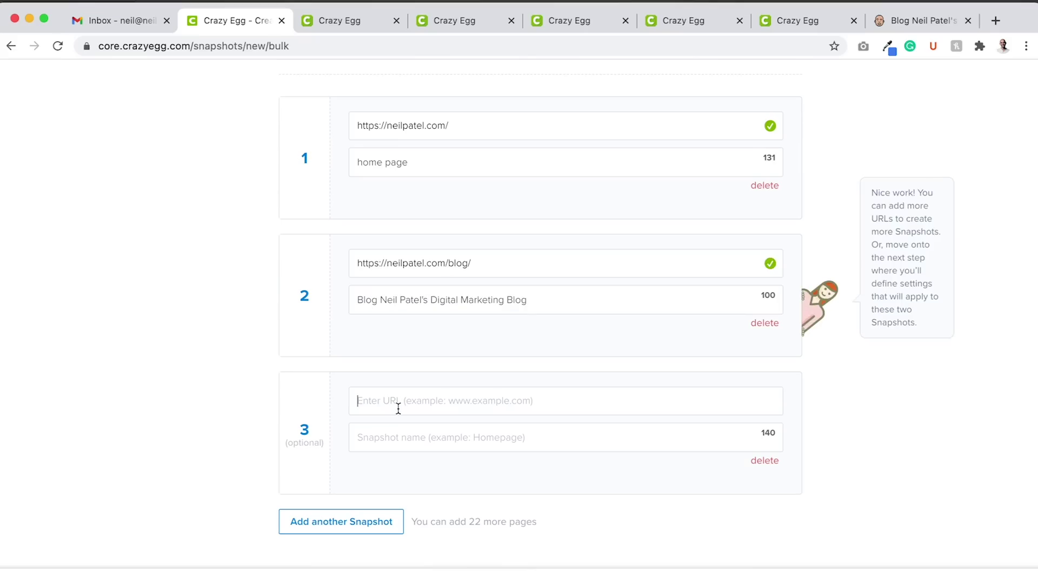
text(neilpatel.com)
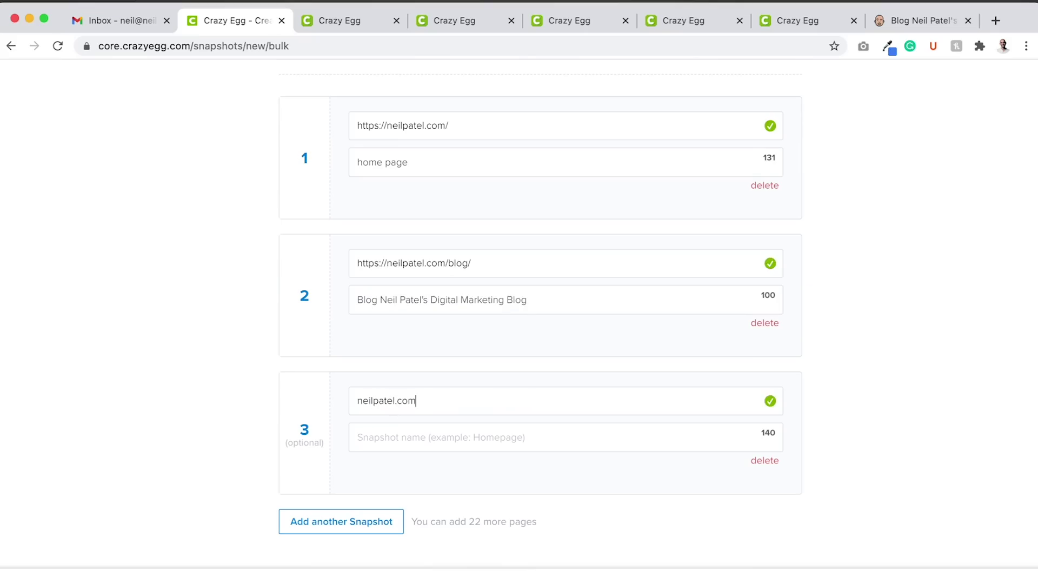
text(/-t)
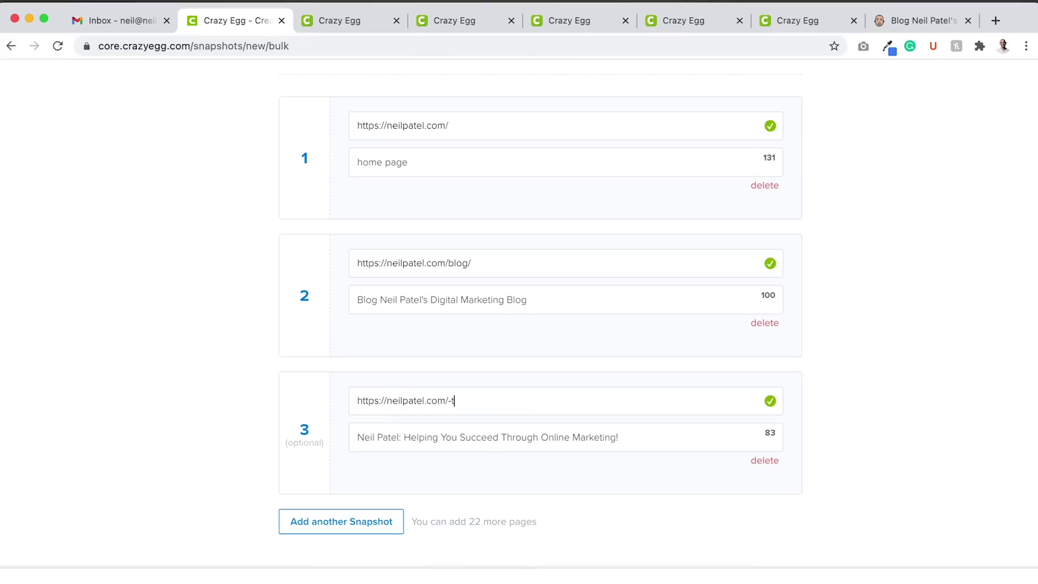
key(BackSpace)
key(BackSpace)
text(how-to-start-a-blog)
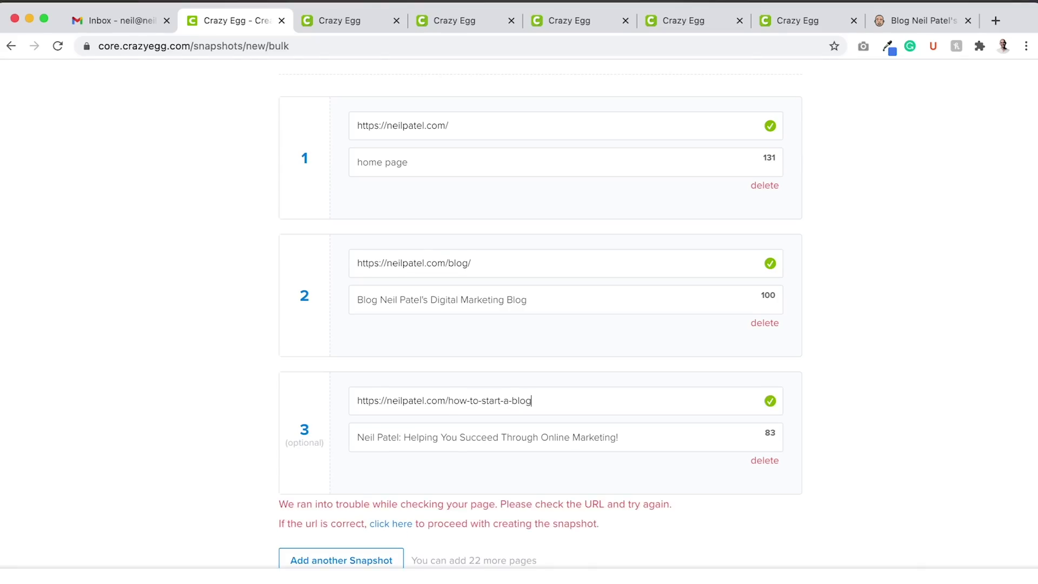
text(/)
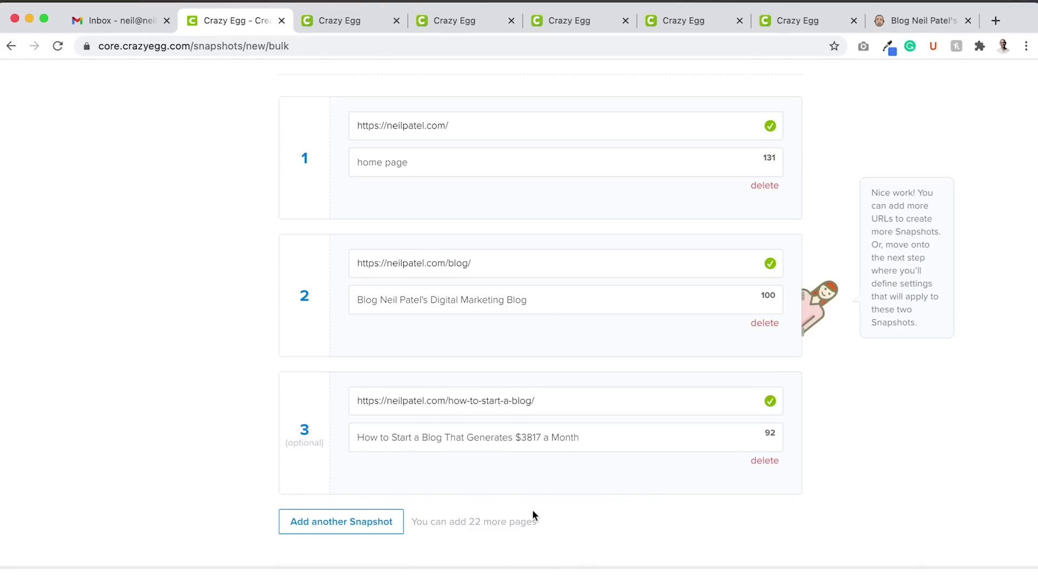
scroll(532, 514, up, 5)
scroll(533, 515, down, 9)
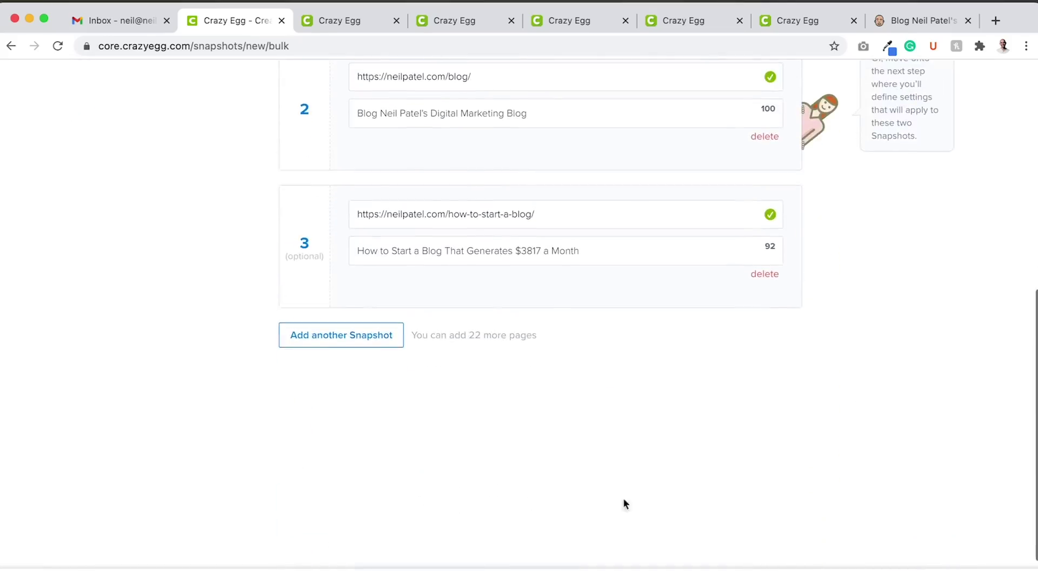
scroll(465, 328, down, 3)
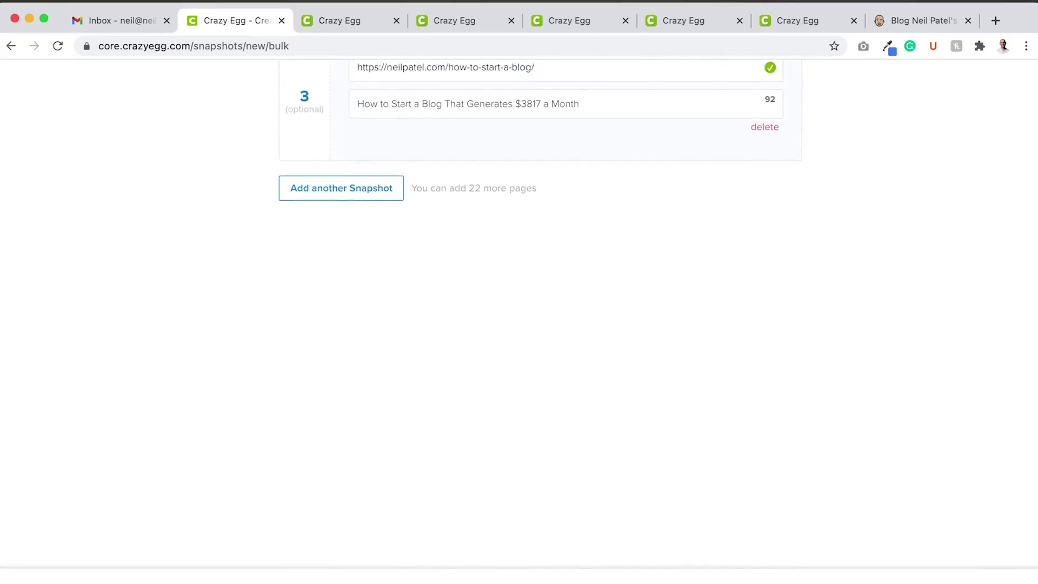
click(927, 537)
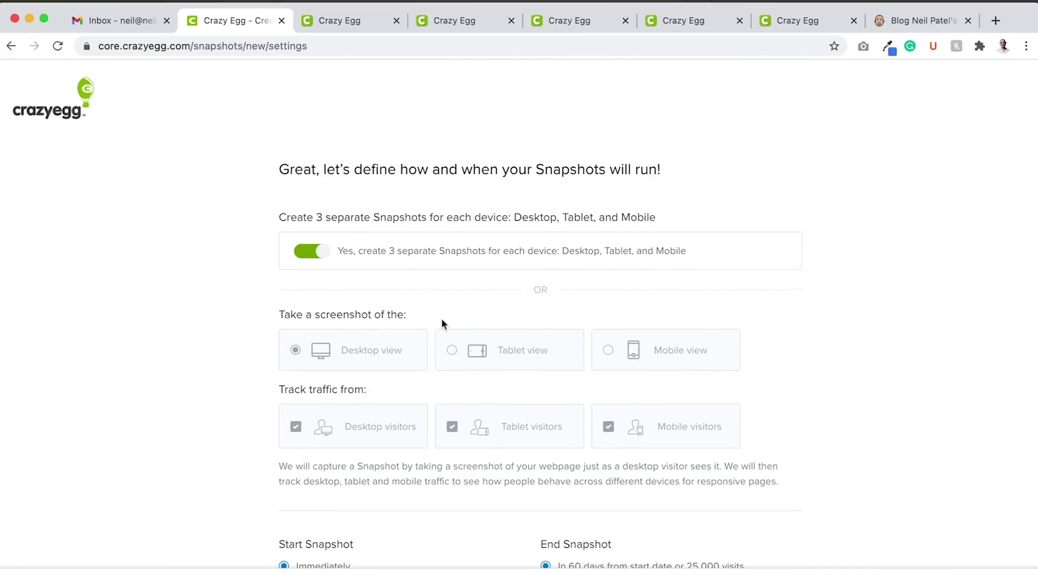
Step: Review the separate desktop, tablet and mobile snapshots, create them, and return to the dashboard
scroll(441, 323, down, 2)
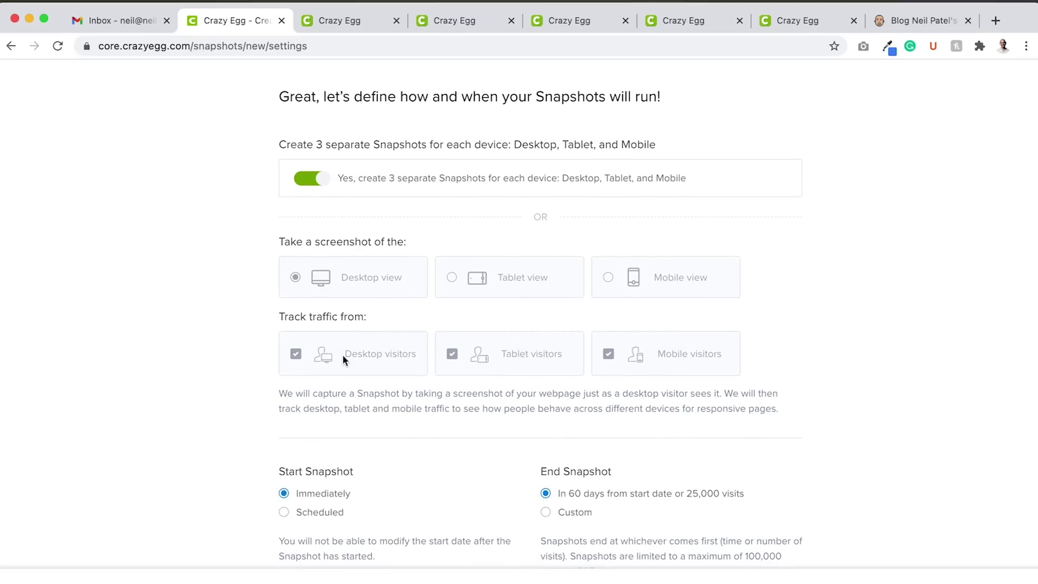
scroll(342, 354, down, 5)
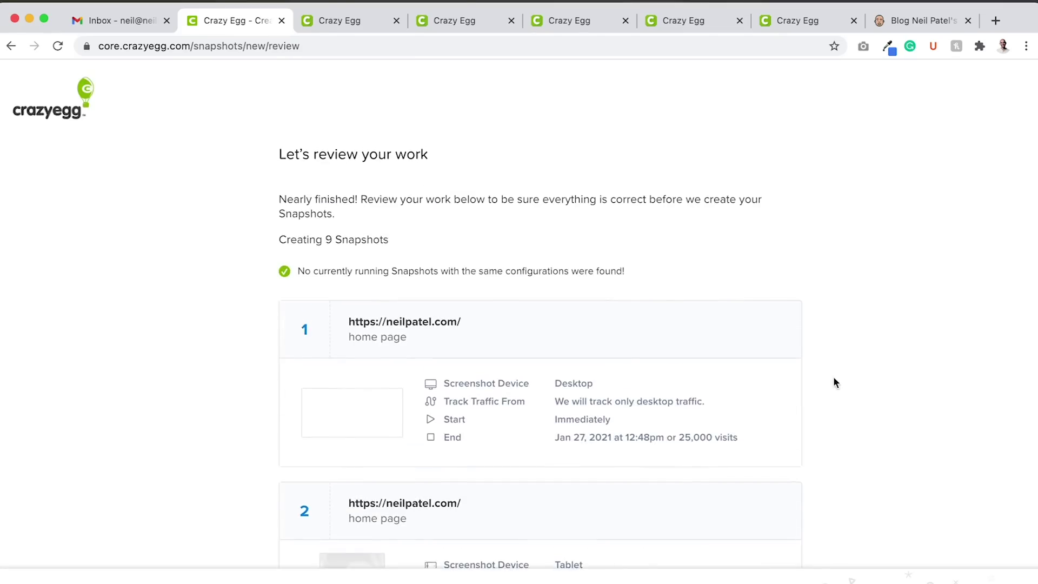
scroll(834, 382, down, 5)
scroll(834, 382, down, 3)
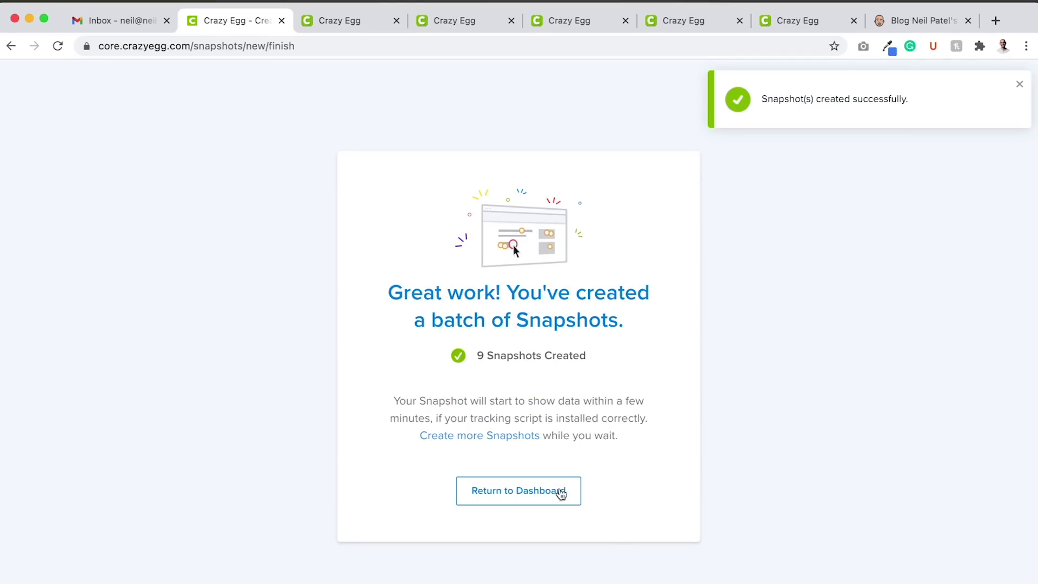
click(559, 490)
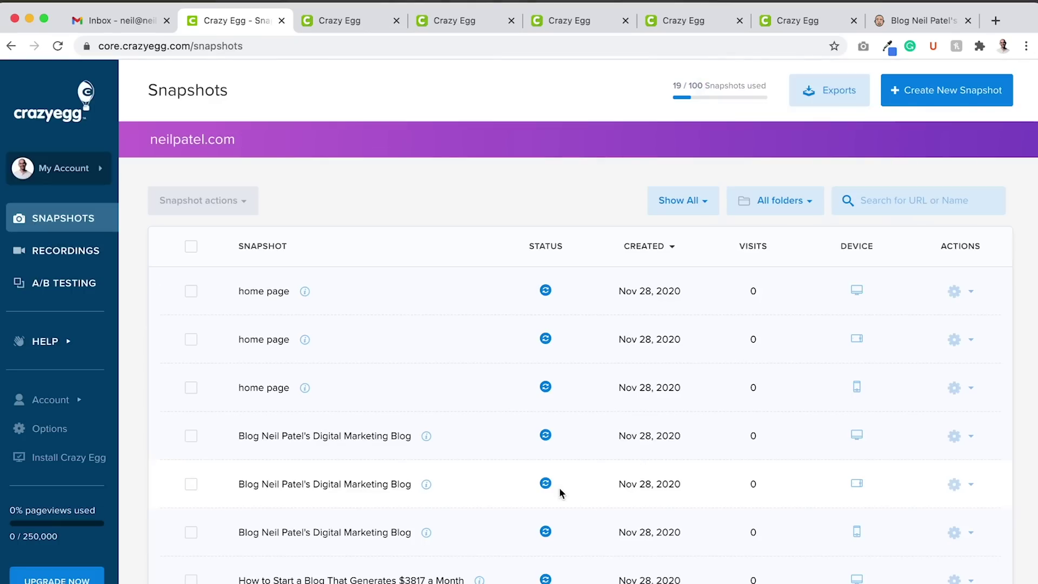
Step: Scroll the snapshot list to check the nine new snapshots, then bring up the LinkedIn post-views heatmap
scroll(559, 488, down, 3)
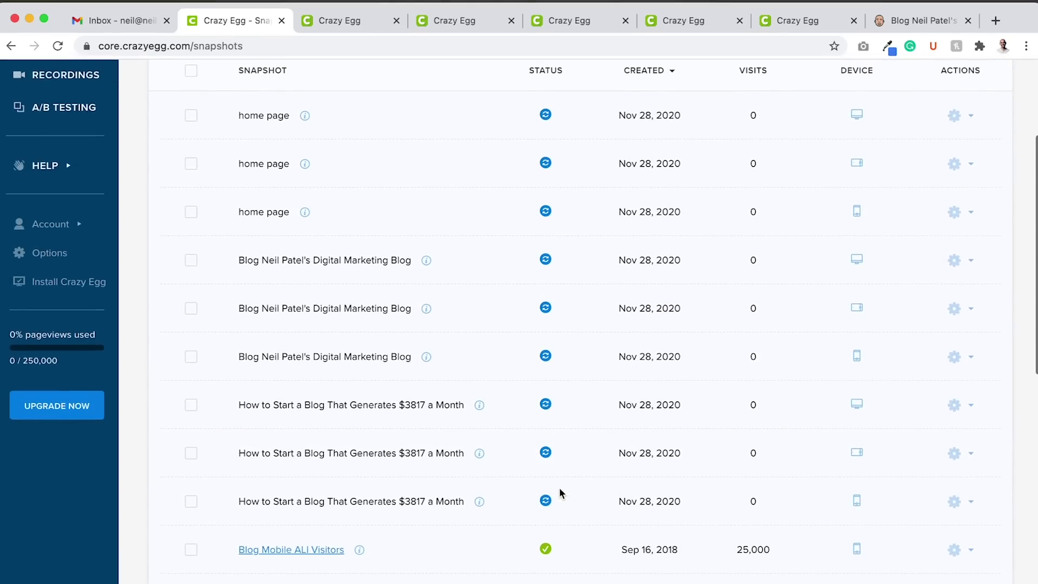
scroll(560, 487, up, 2)
scroll(559, 488, up, 2)
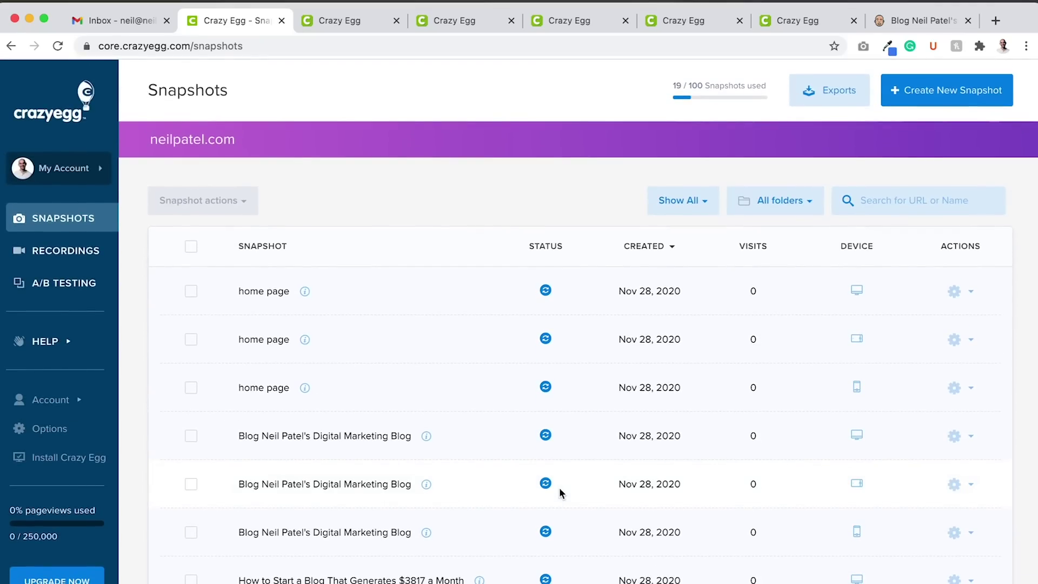
scroll(560, 488, down, 6)
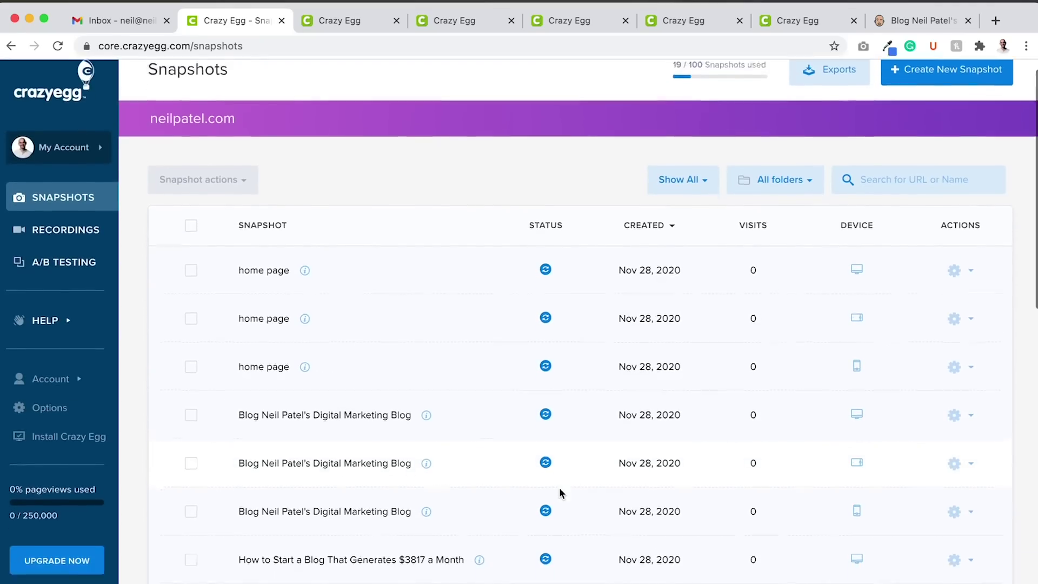
scroll(559, 487, down, 3)
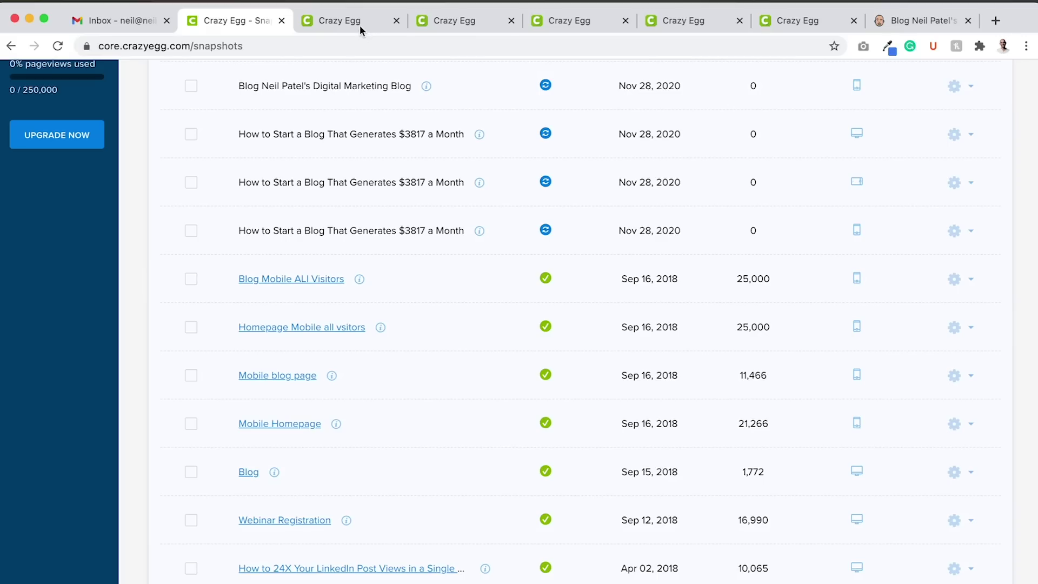
click(360, 23)
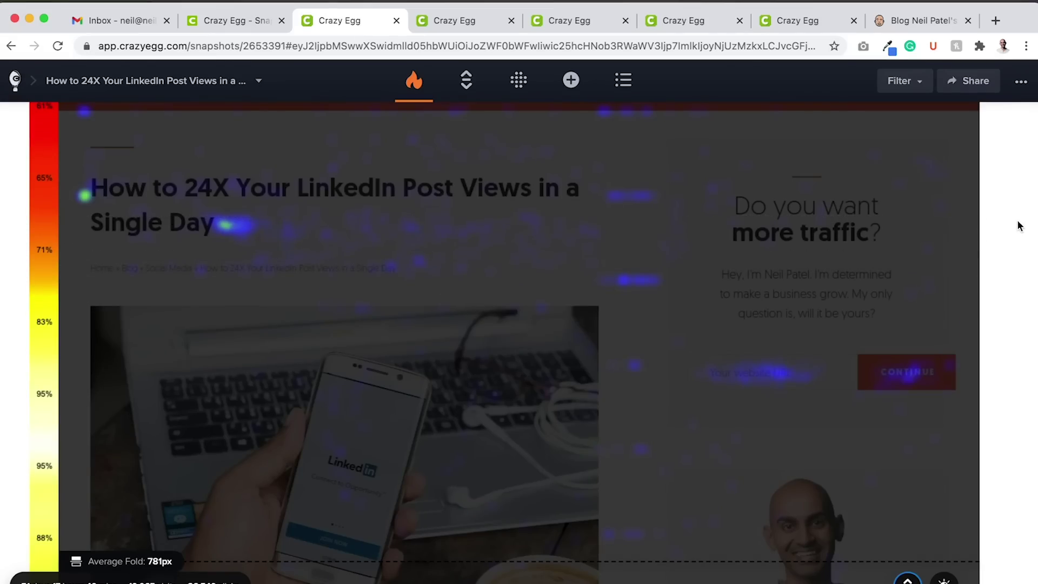
scroll(1020, 226, down, 1)
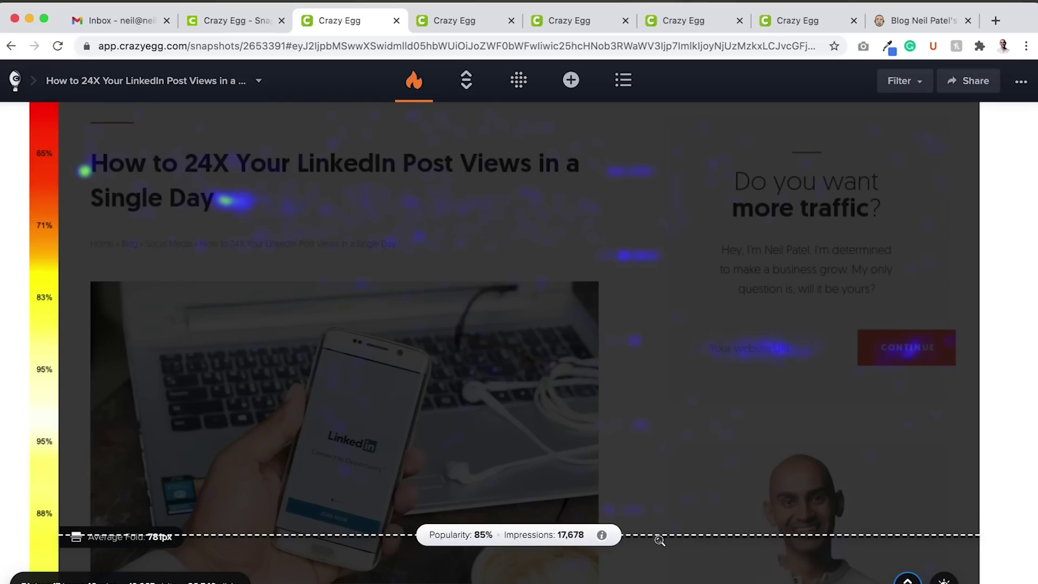
scroll(660, 540, up, 4)
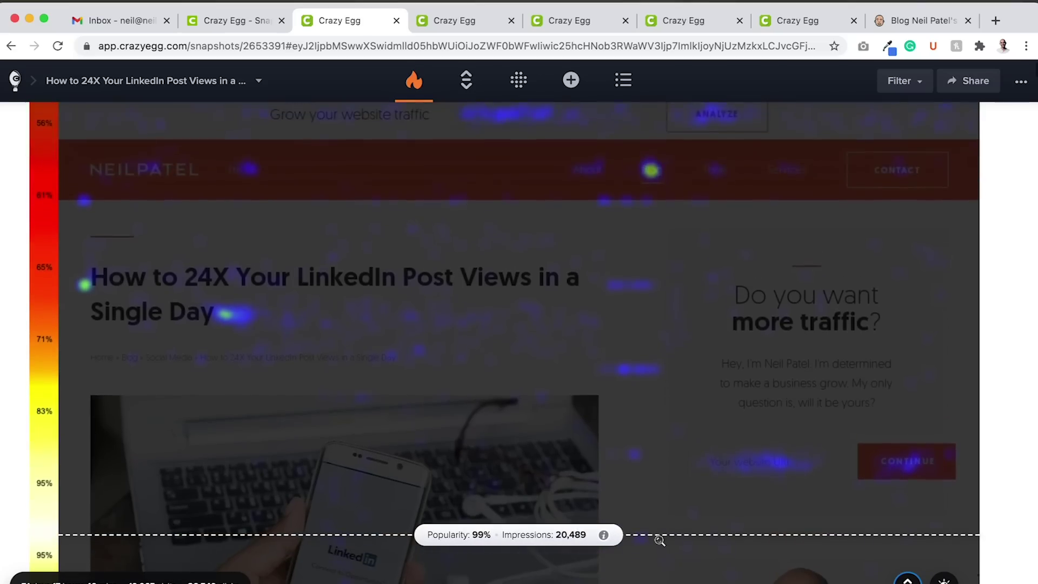
scroll(660, 540, down, 8)
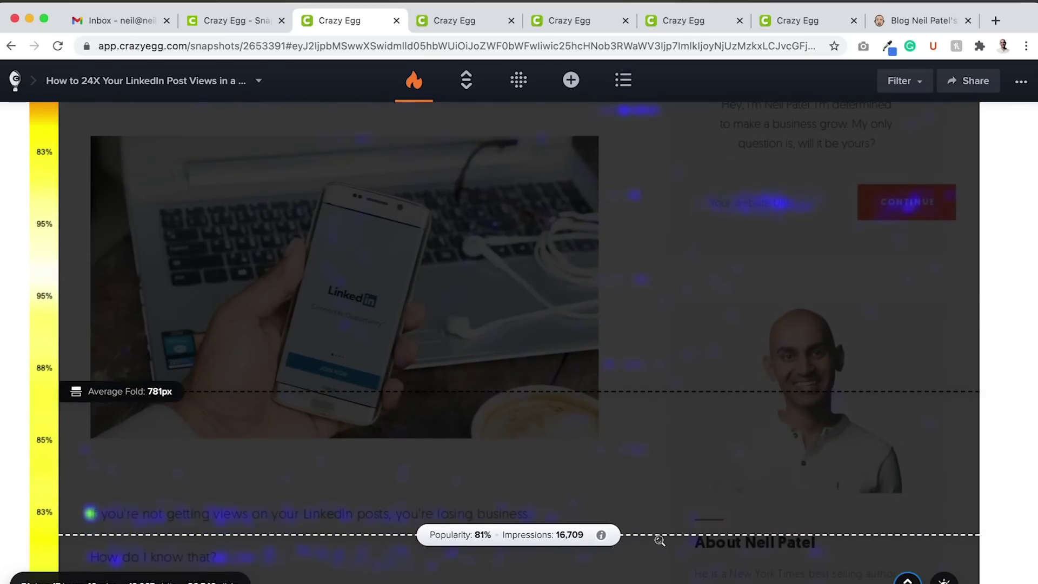
scroll(702, 255, up, 6)
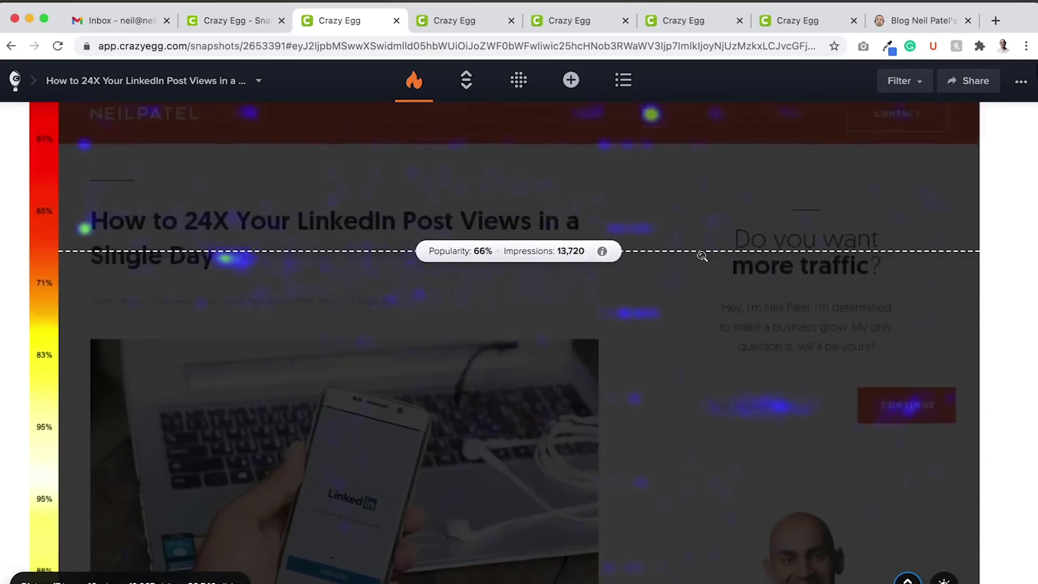
scroll(702, 255, up, 2)
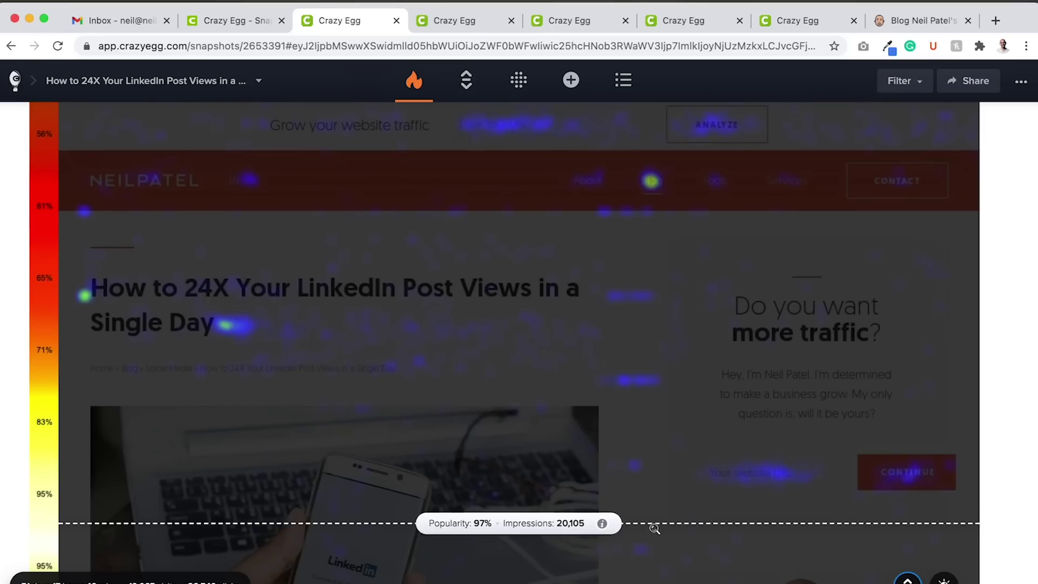
scroll(655, 528, down, 15)
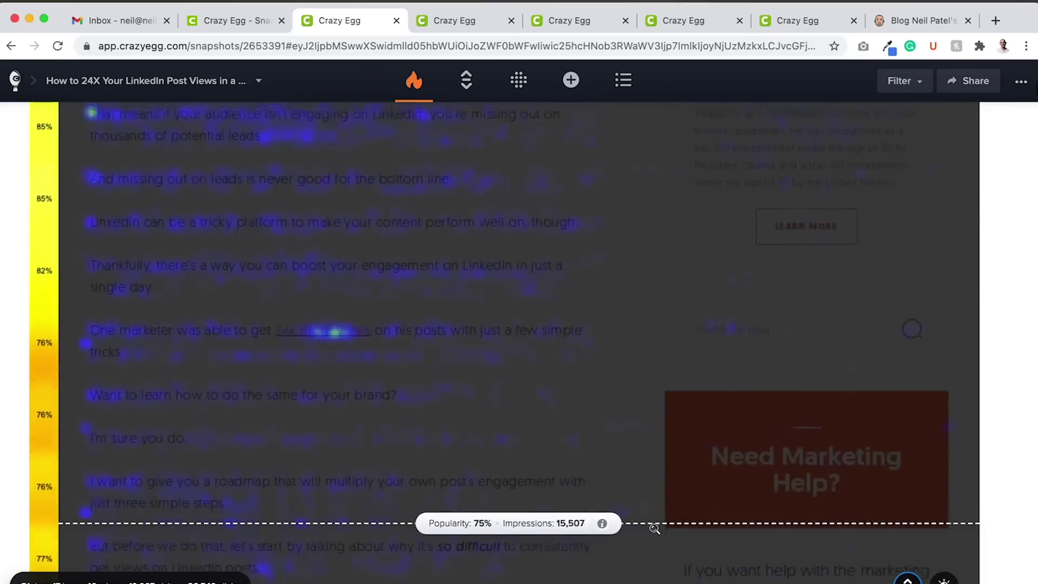
scroll(654, 529, down, 5)
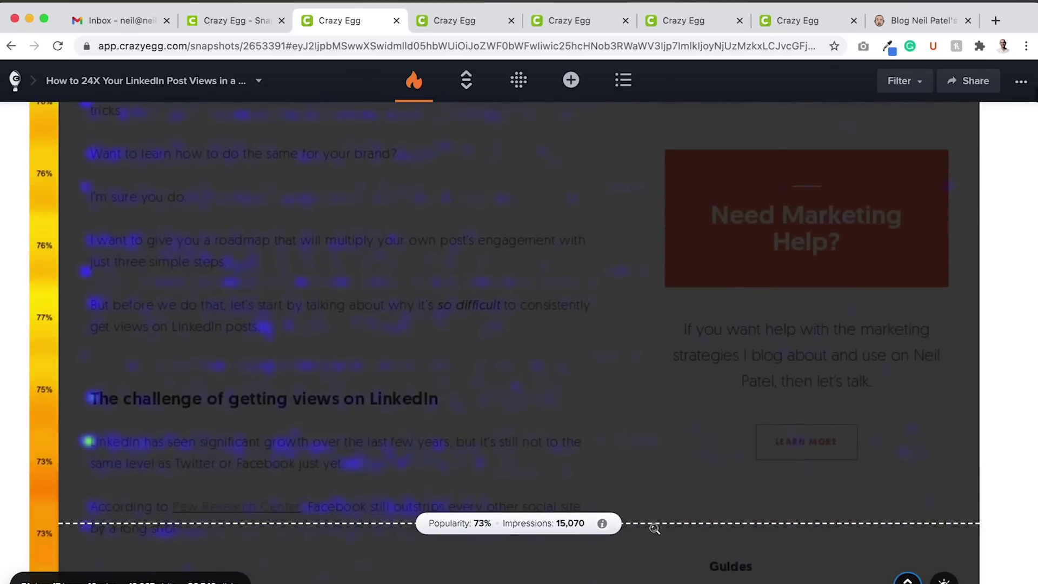
scroll(655, 528, down, 8)
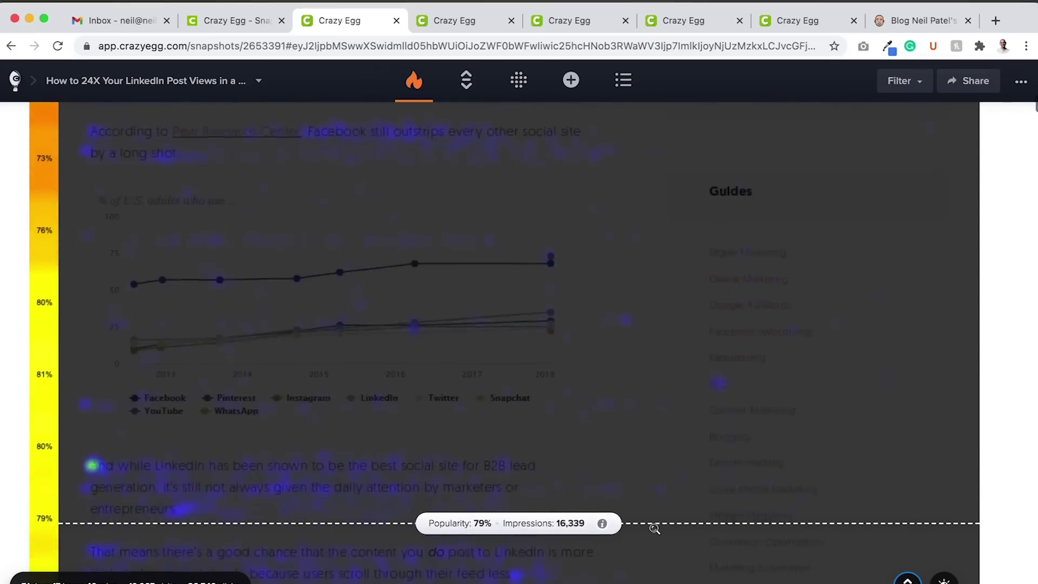
scroll(655, 529, down, 3)
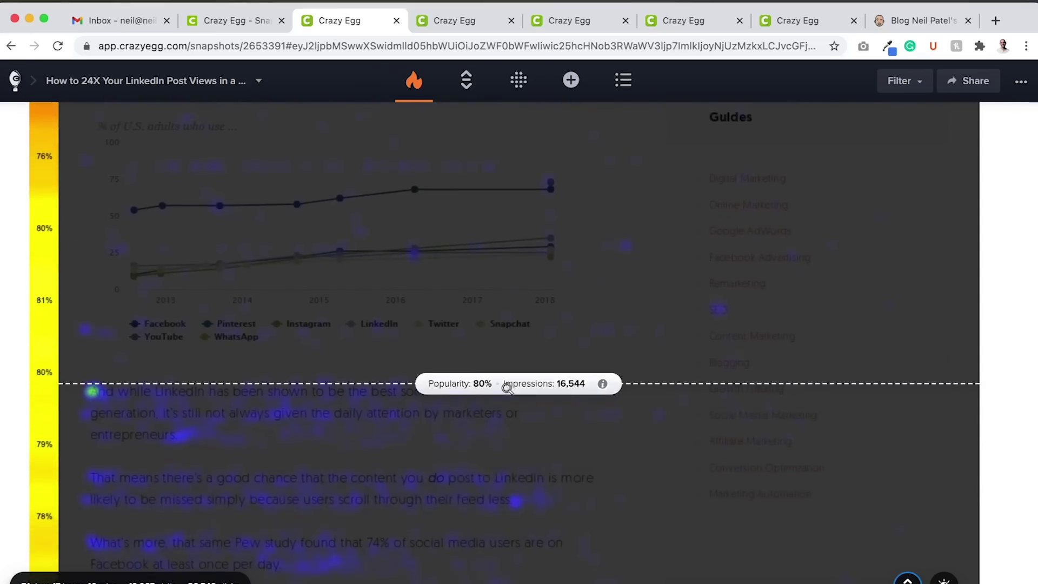
scroll(507, 387, down, 12)
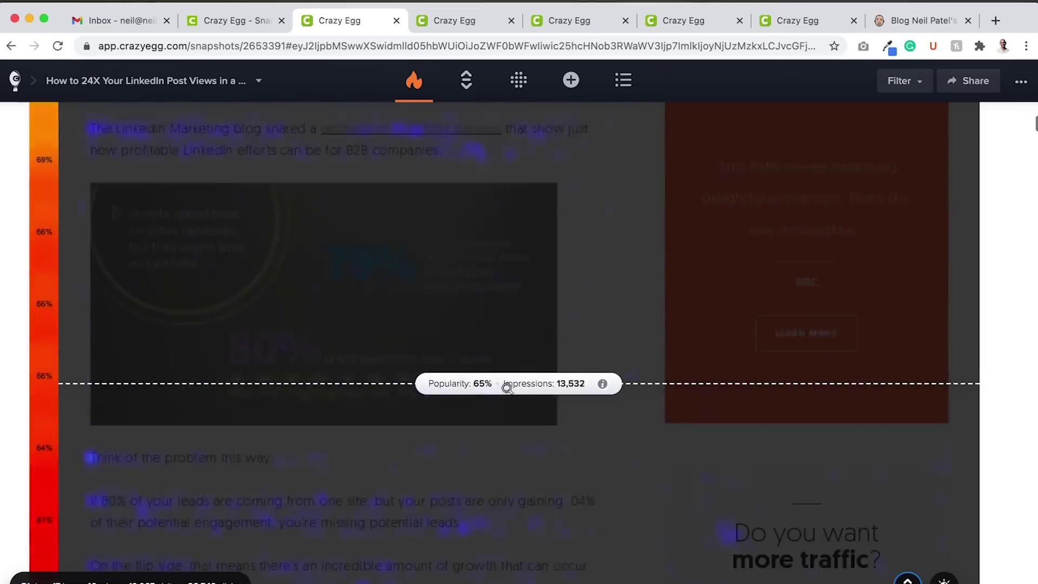
scroll(507, 387, down, 2)
scroll(507, 387, down, 5)
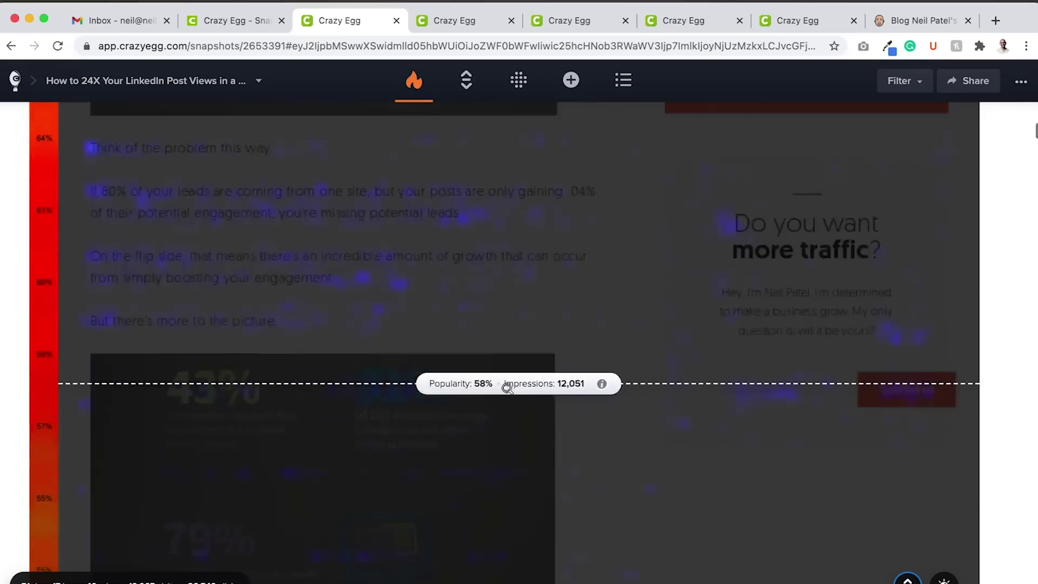
scroll(507, 387, down, 15)
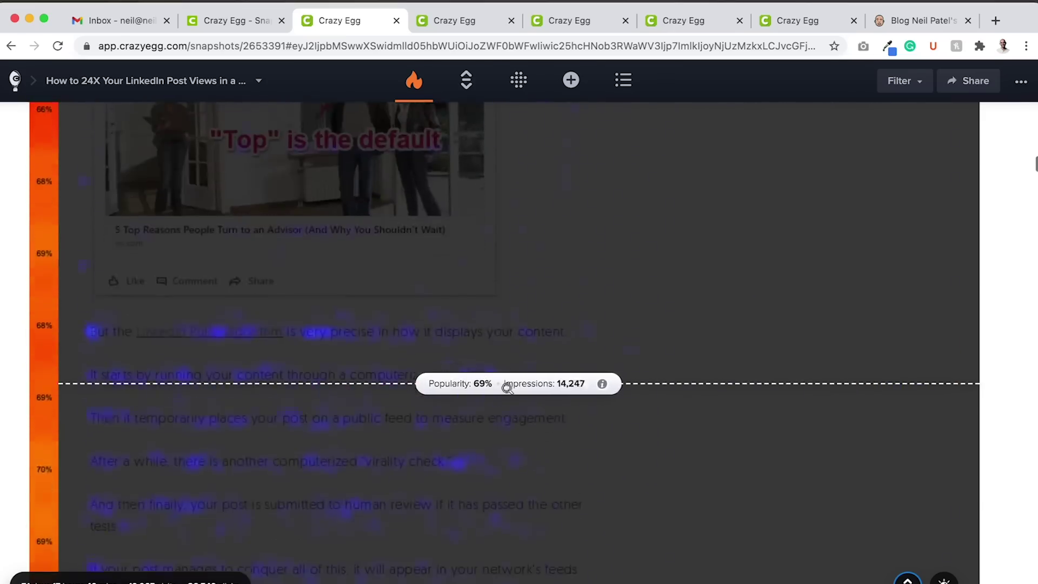
scroll(507, 388, down, 15)
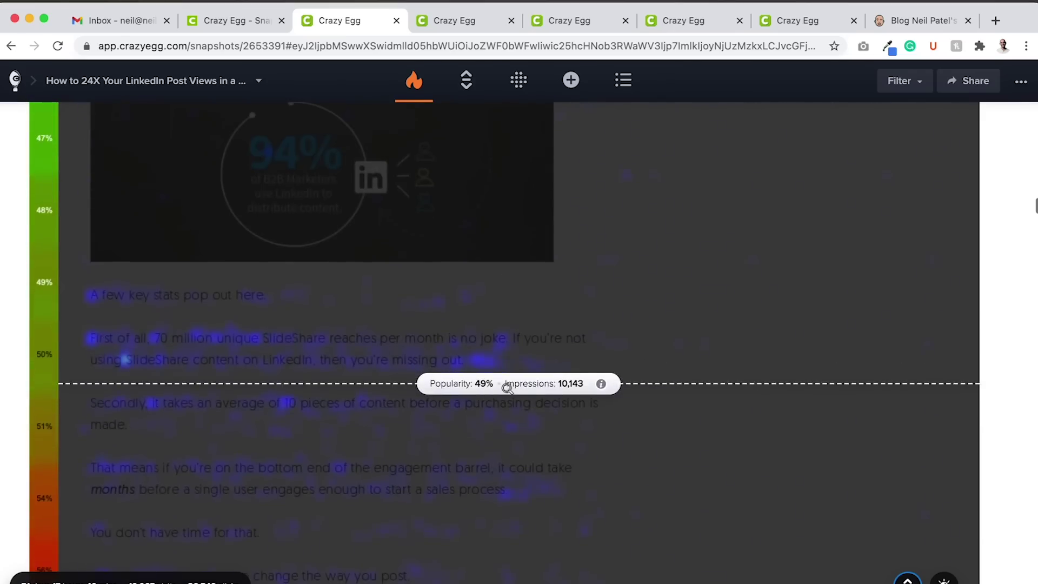
scroll(508, 387, down, 5)
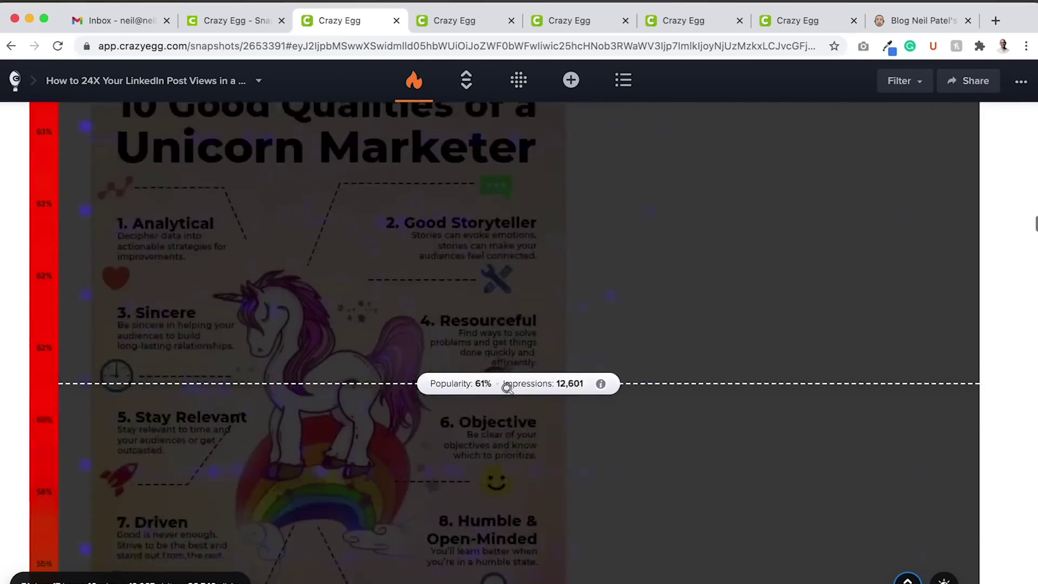
scroll(507, 387, down, 15)
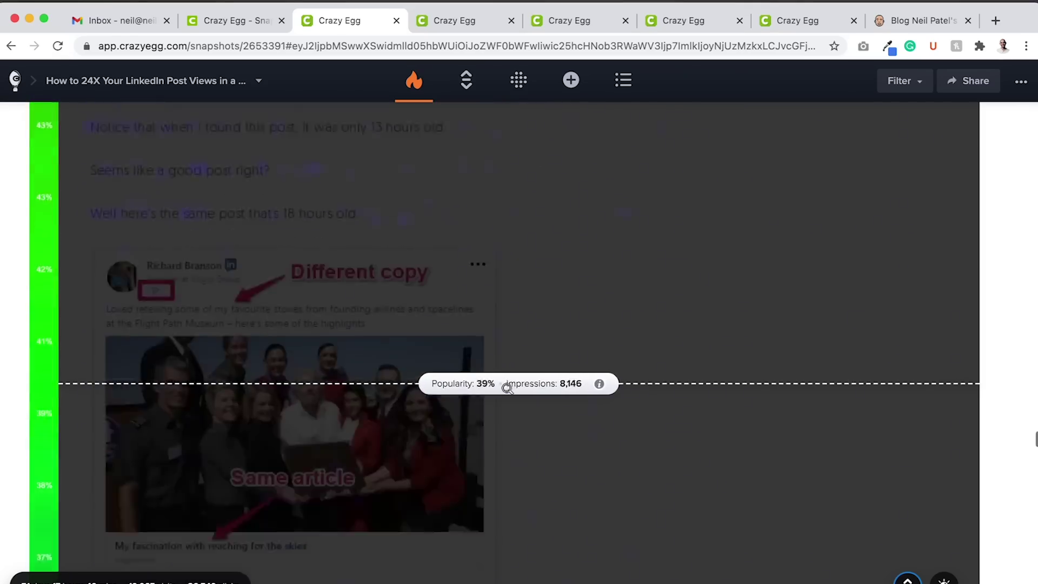
scroll(507, 387, down, 15)
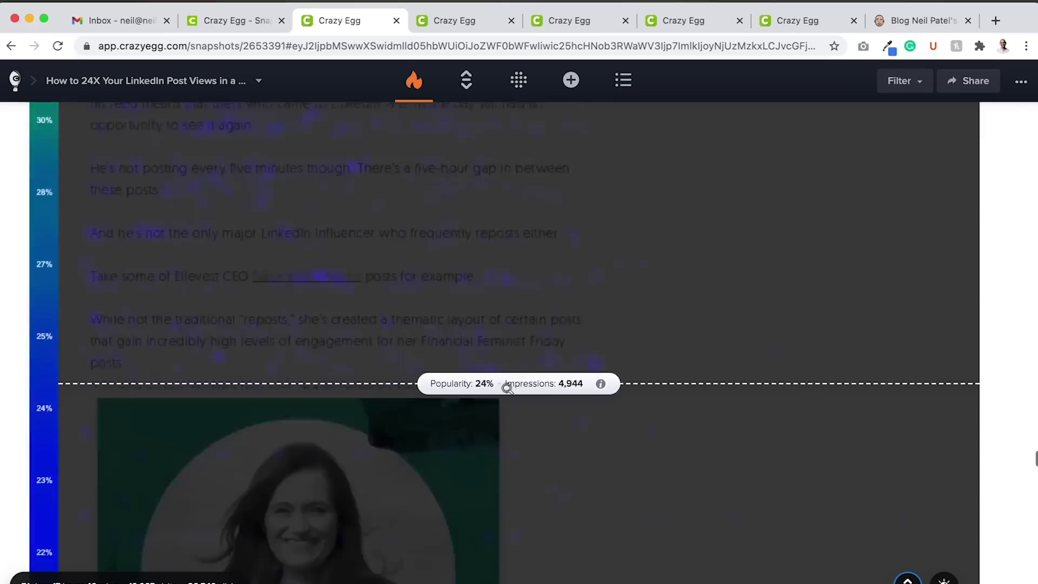
scroll(507, 387, down, 15)
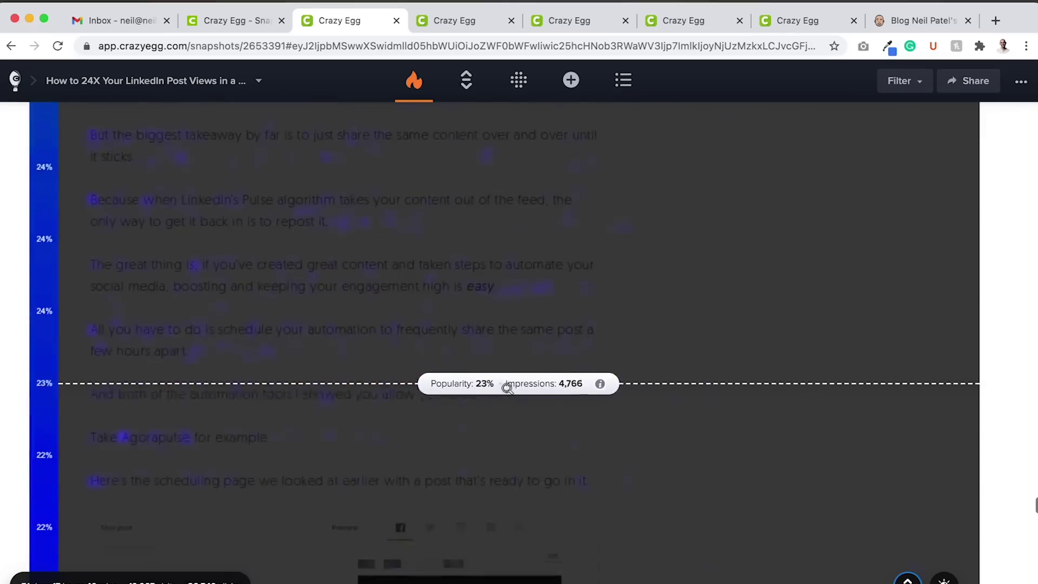
scroll(508, 387, down, 20)
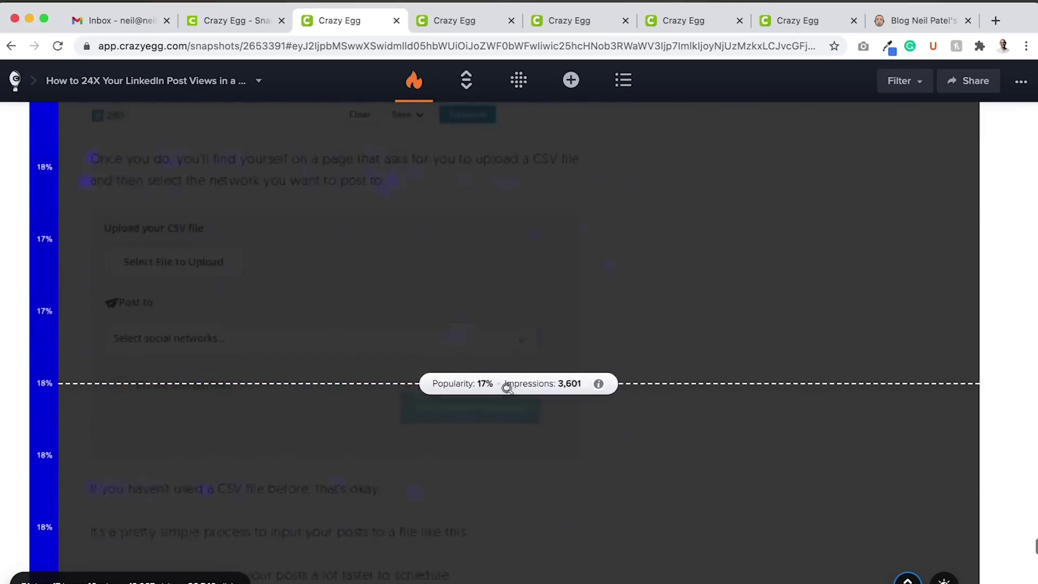
scroll(507, 387, down, 15)
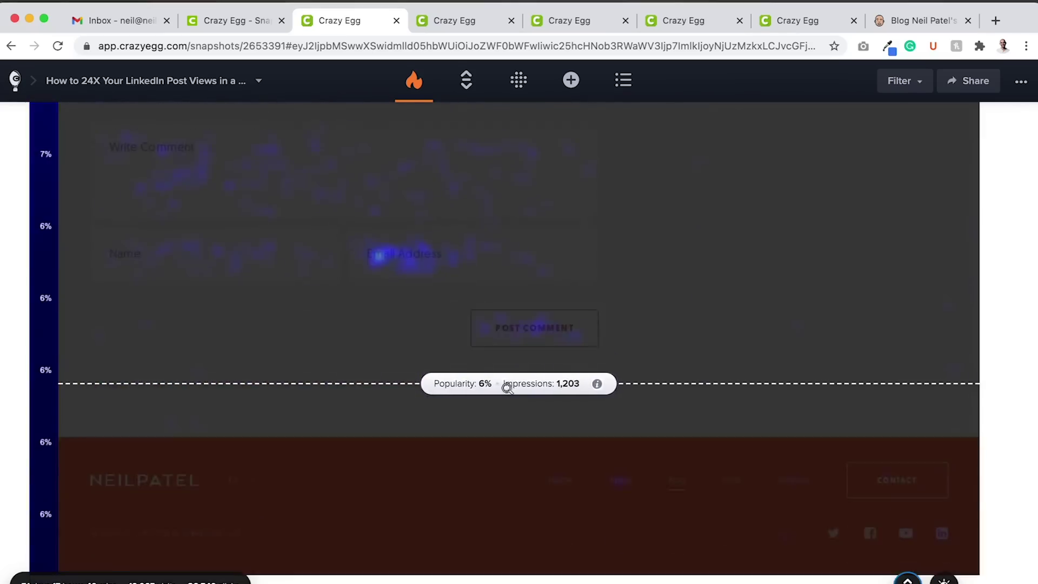
scroll(507, 387, up, 8)
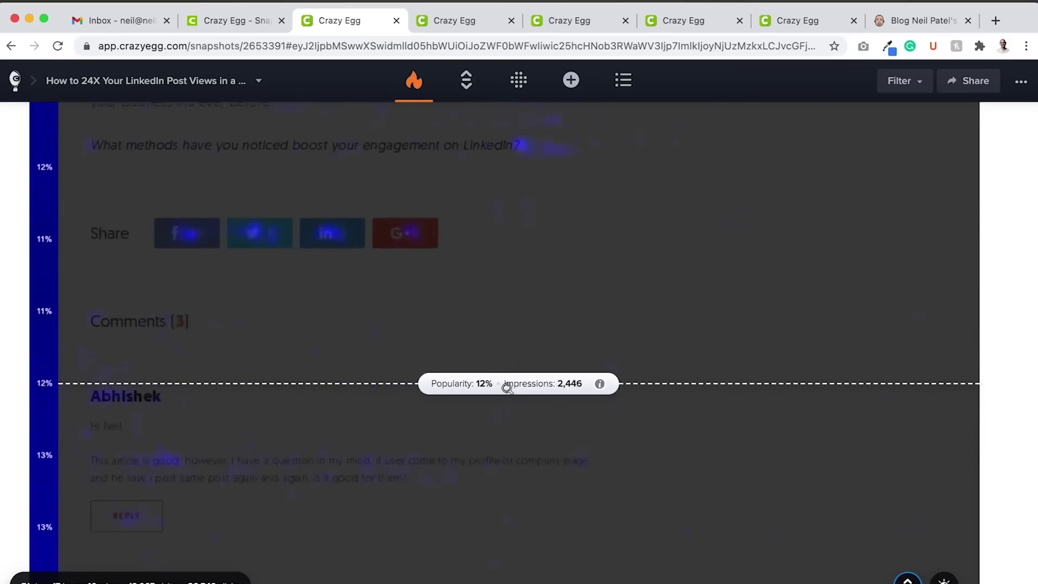
scroll(507, 387, down, 5)
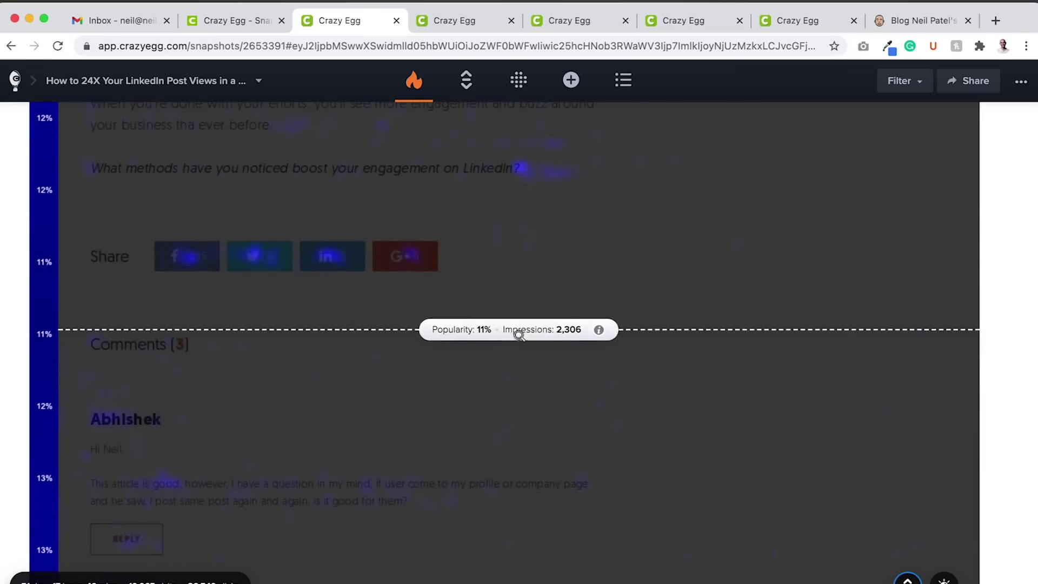
scroll(519, 342, down, 10)
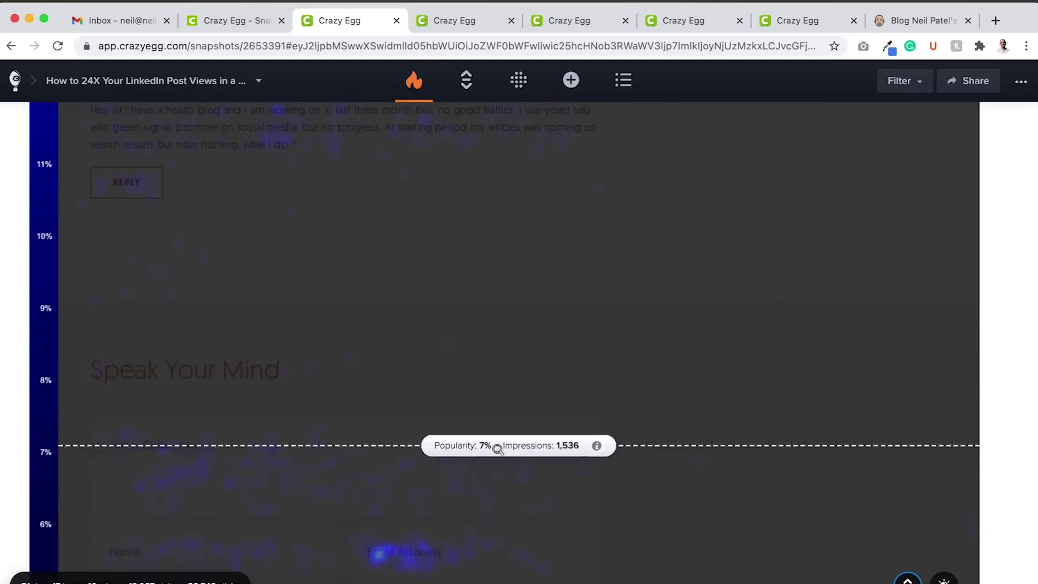
scroll(480, 508, up, 10)
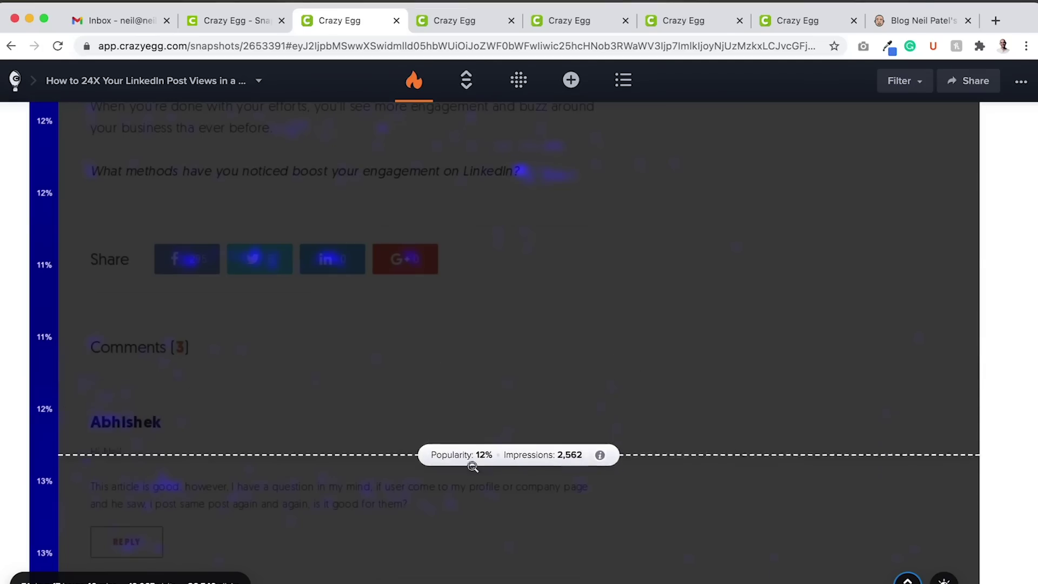
scroll(472, 476, down, 10)
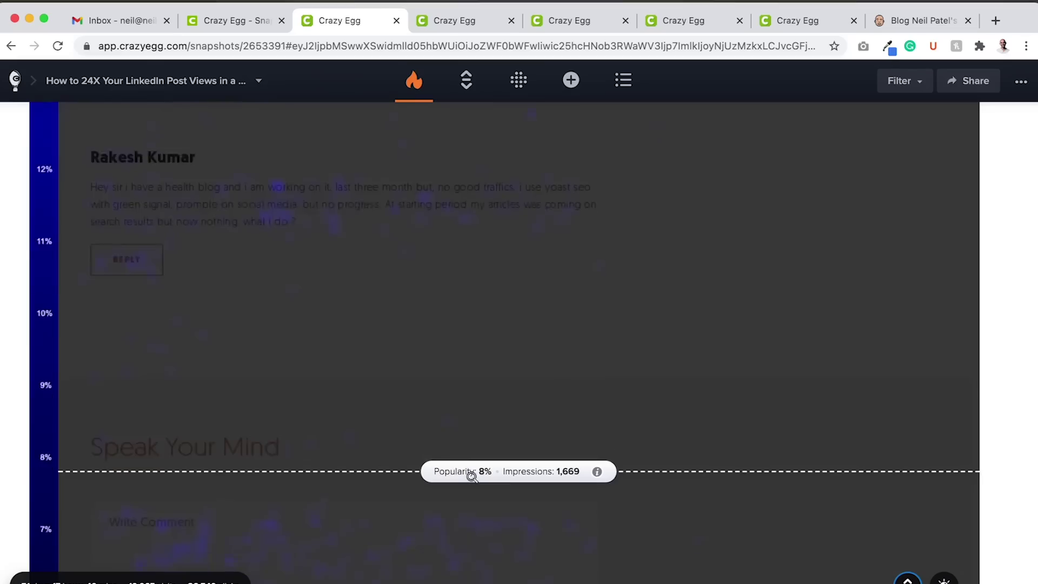
scroll(471, 476, down, 5)
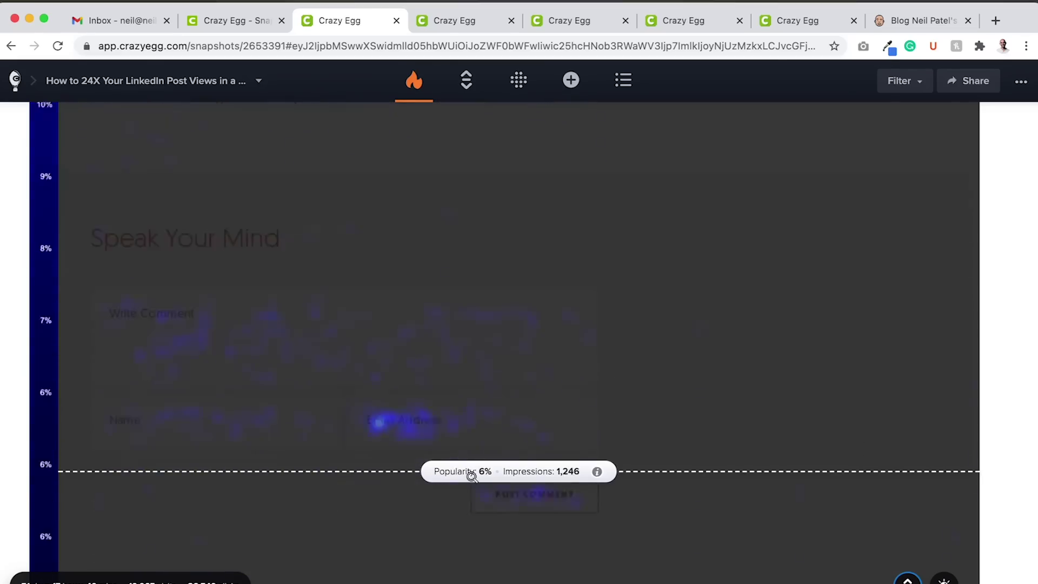
scroll(498, 424, up, 15)
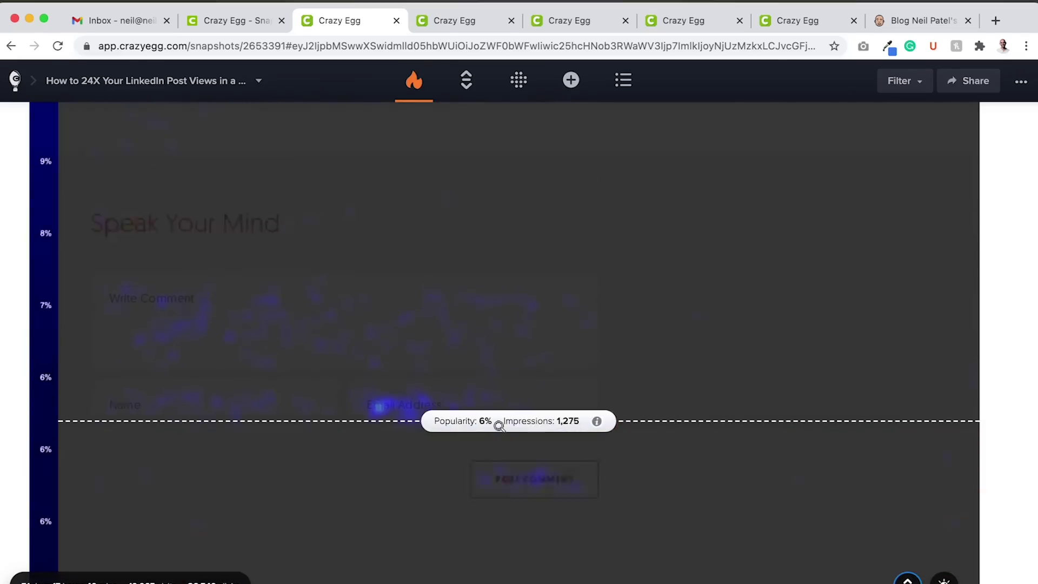
drag(1034, 568, 1032, 65)
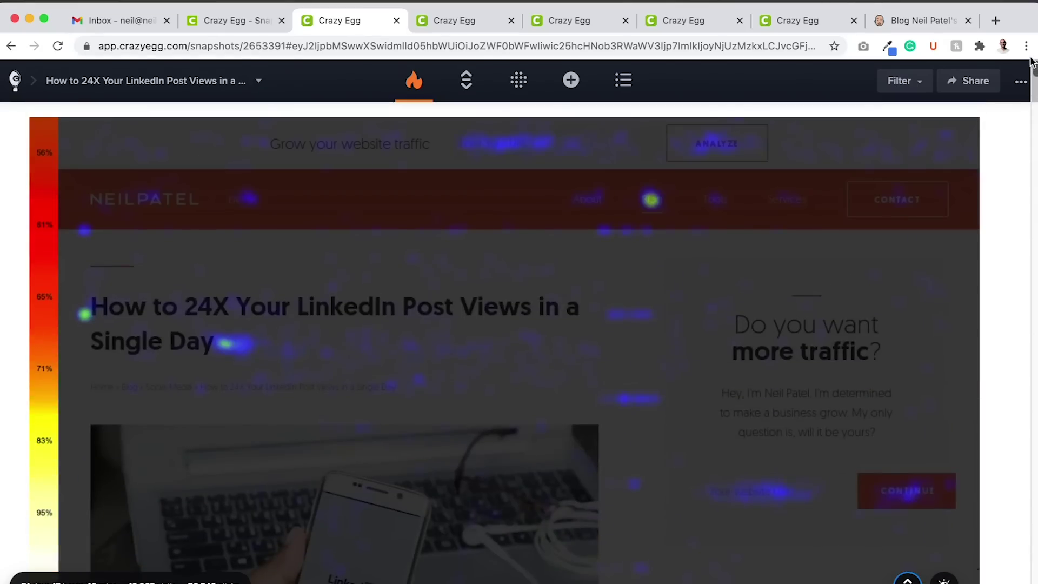
scroll(744, 246, down, 2)
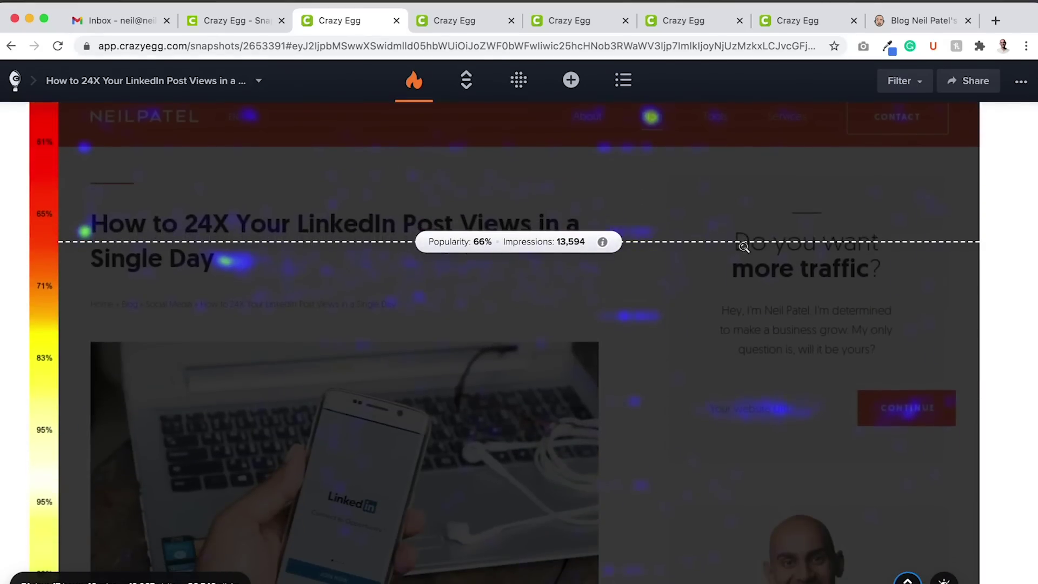
scroll(744, 247, down, 3)
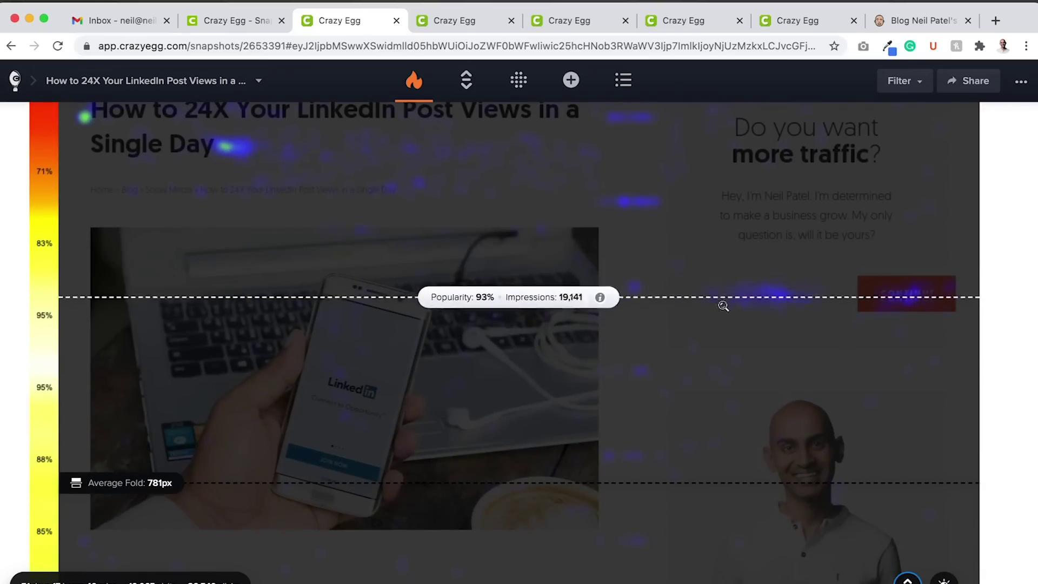
scroll(712, 366, down, 2)
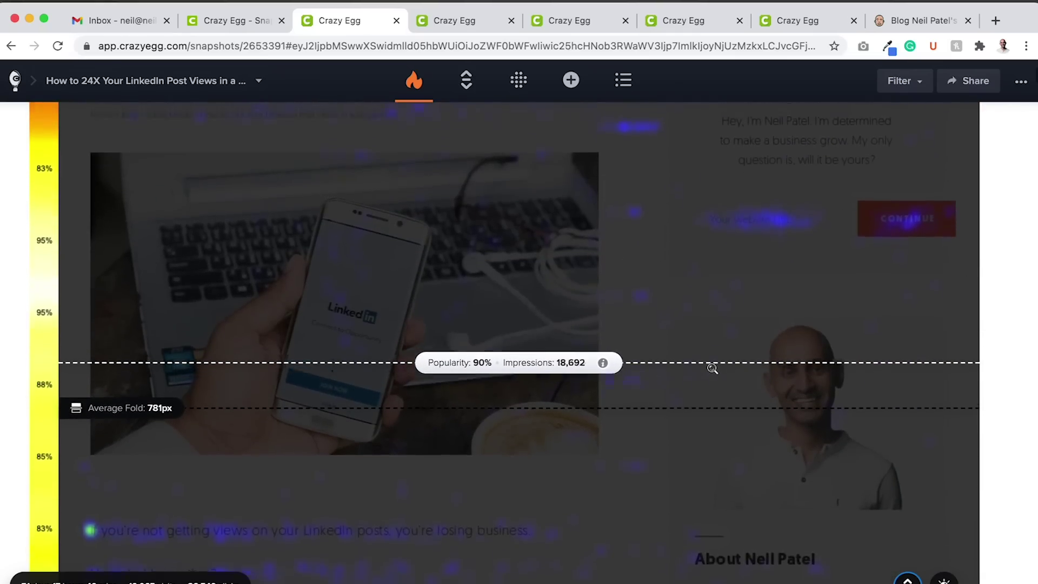
scroll(713, 368, up, 2)
scroll(713, 368, down, 1)
scroll(712, 368, up, 5)
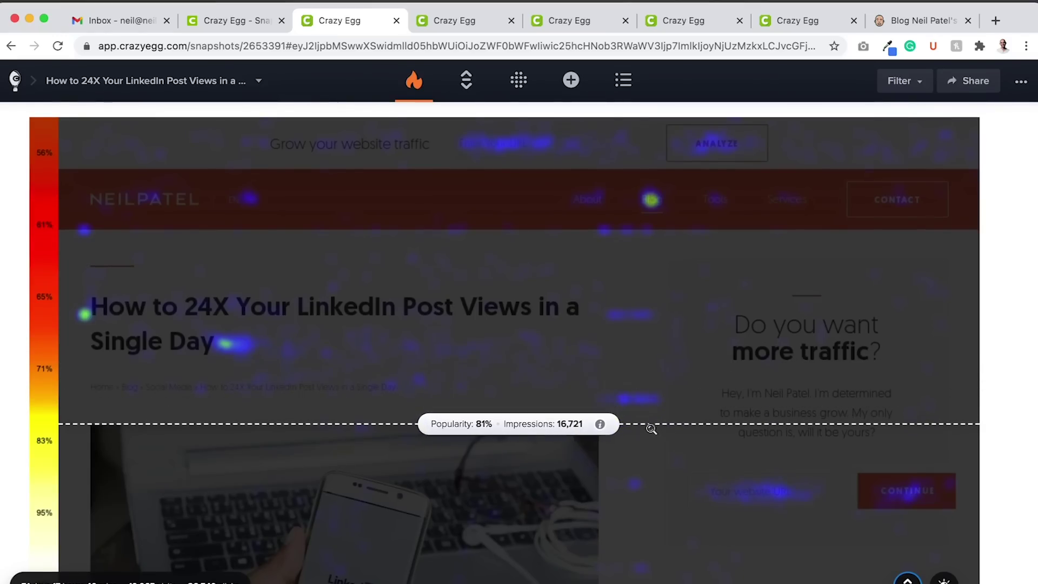
scroll(652, 429, down, 5)
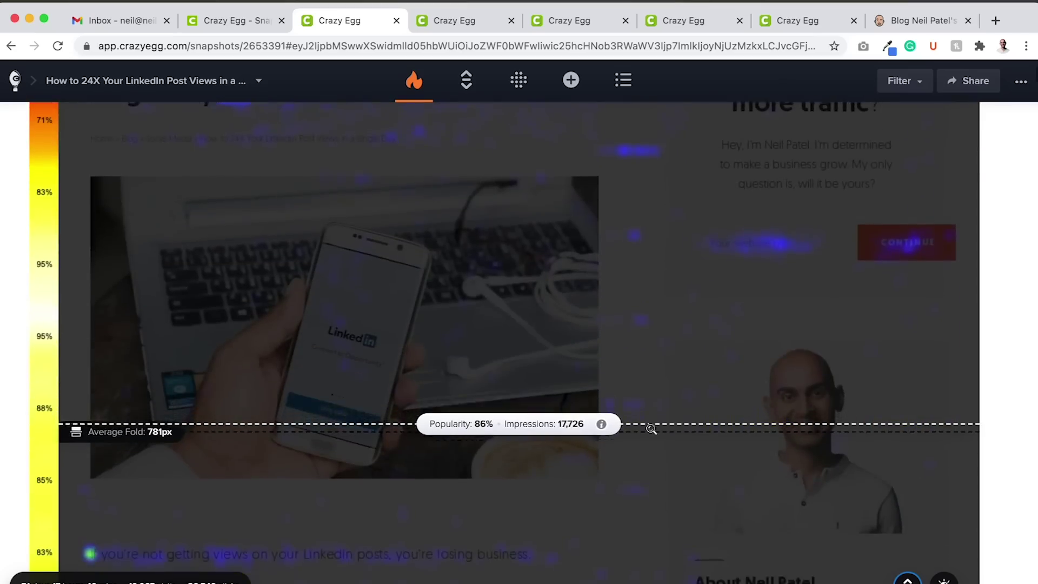
scroll(651, 429, down, 2)
scroll(635, 502, up, 4)
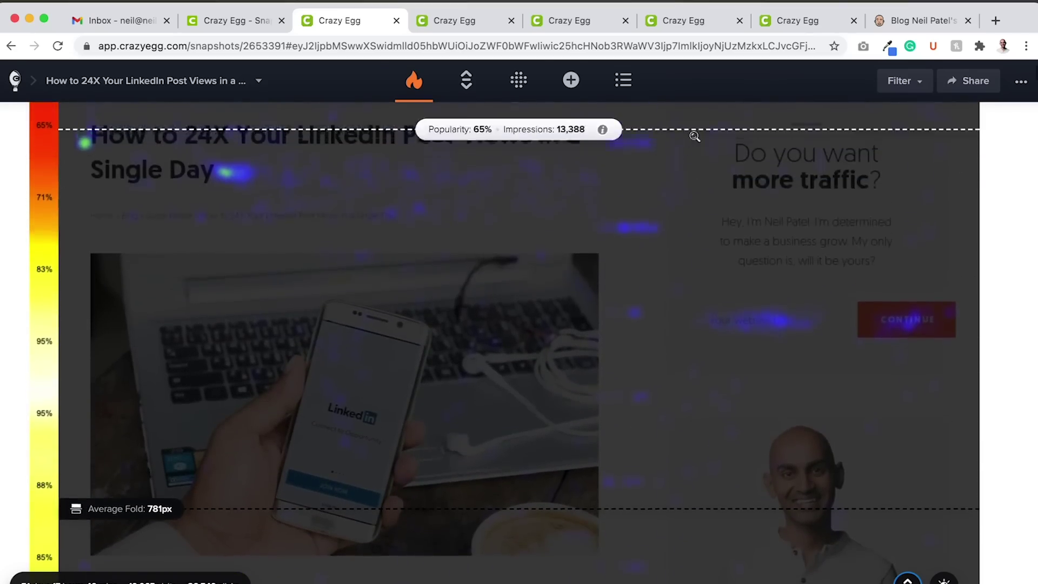
scroll(657, 373, down, 1)
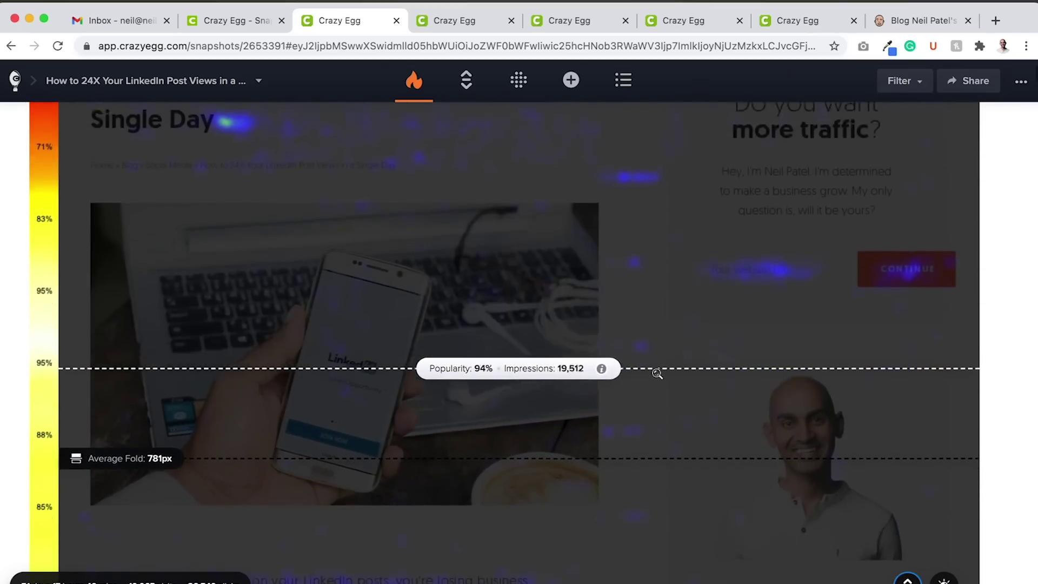
scroll(657, 373, down, 5)
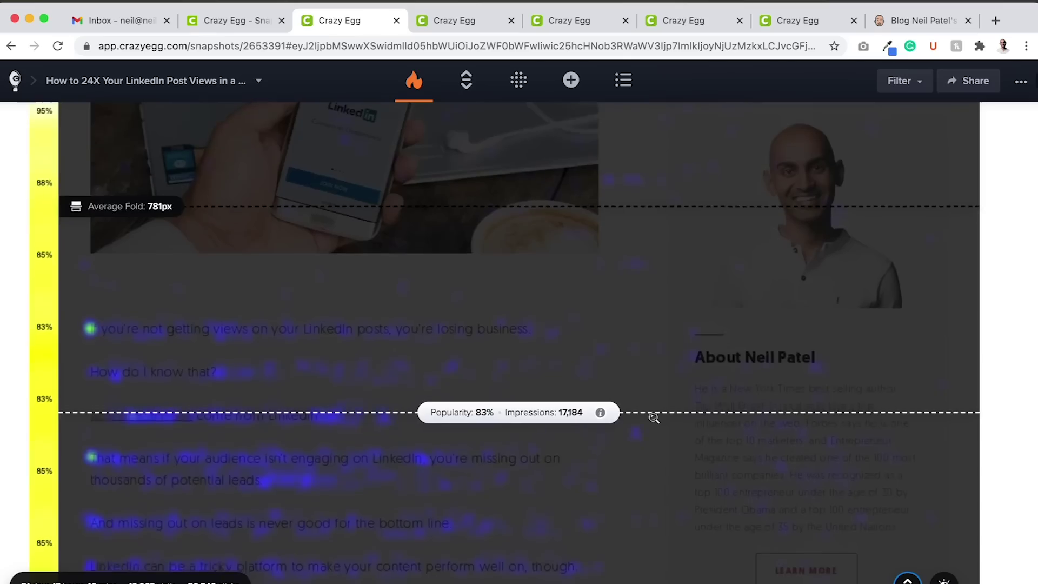
scroll(654, 418, down, 2)
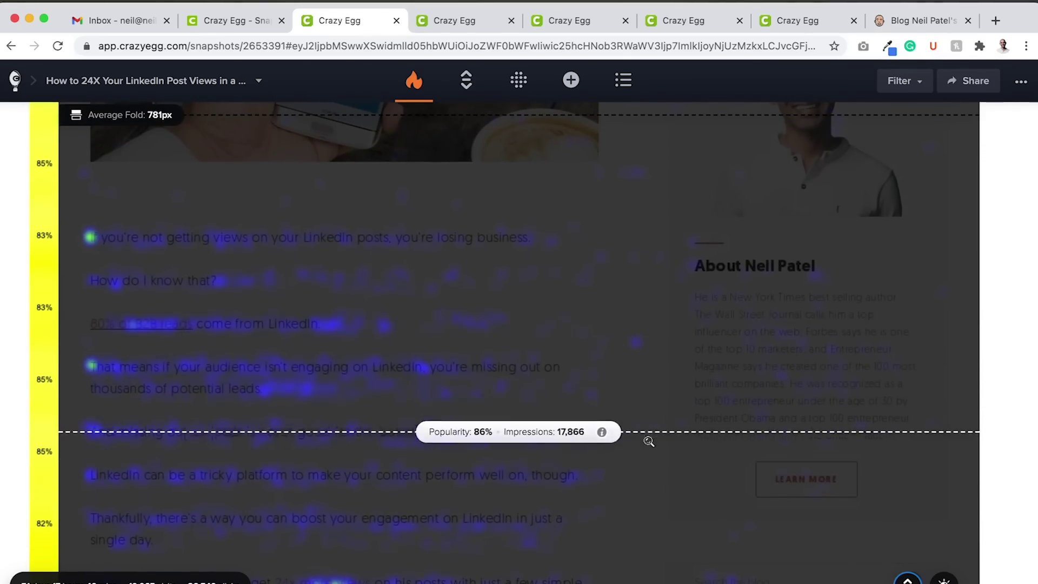
scroll(649, 441, up, 3)
scroll(649, 441, up, 5)
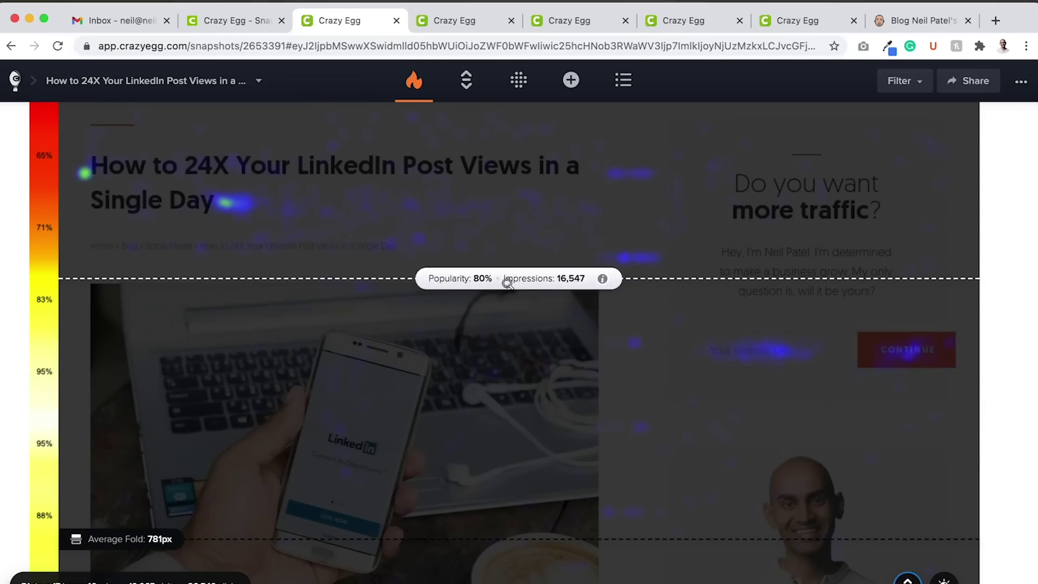
scroll(507, 282, up, 3)
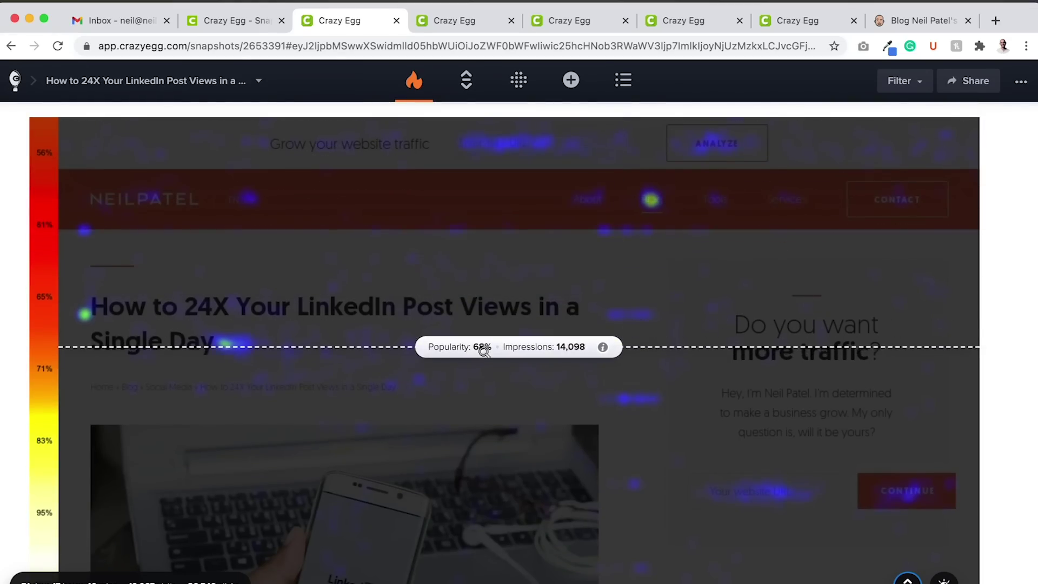
scroll(489, 346, down, 5)
scroll(483, 352, down, 1)
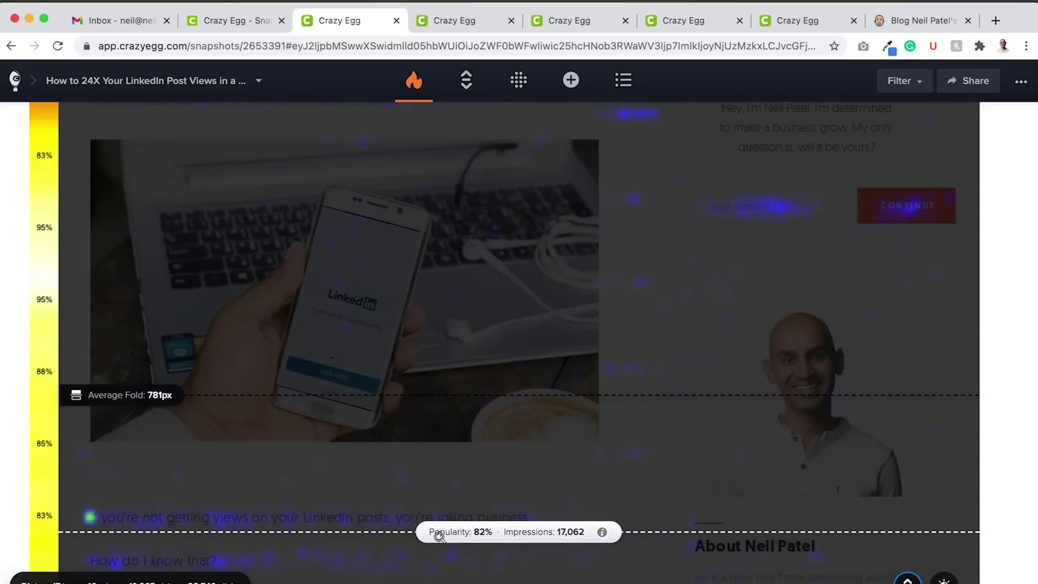
scroll(438, 534, up, 2)
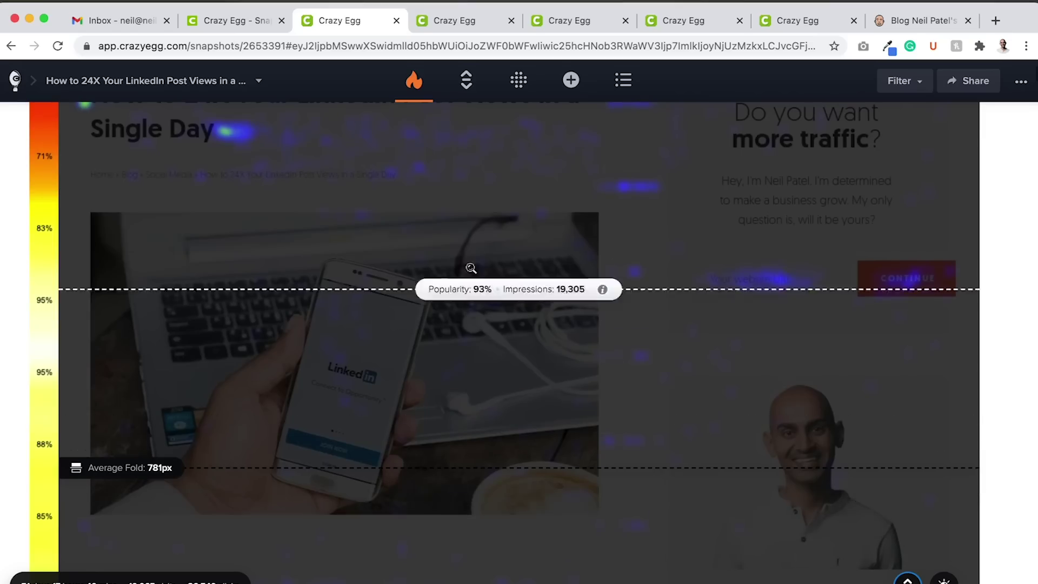
scroll(461, 483, up, 4)
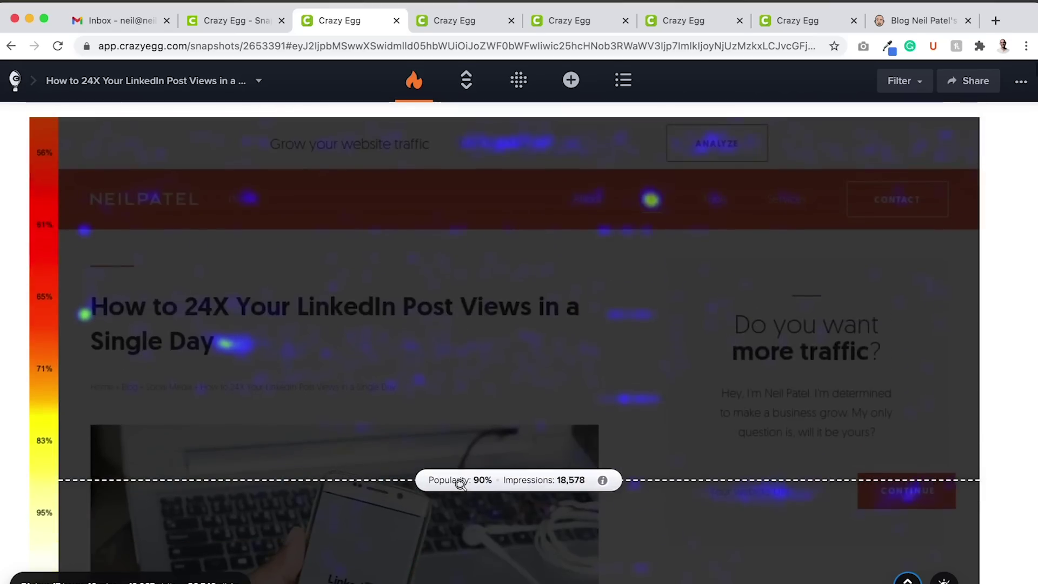
scroll(462, 482, down, 5)
scroll(631, 468, down, 4)
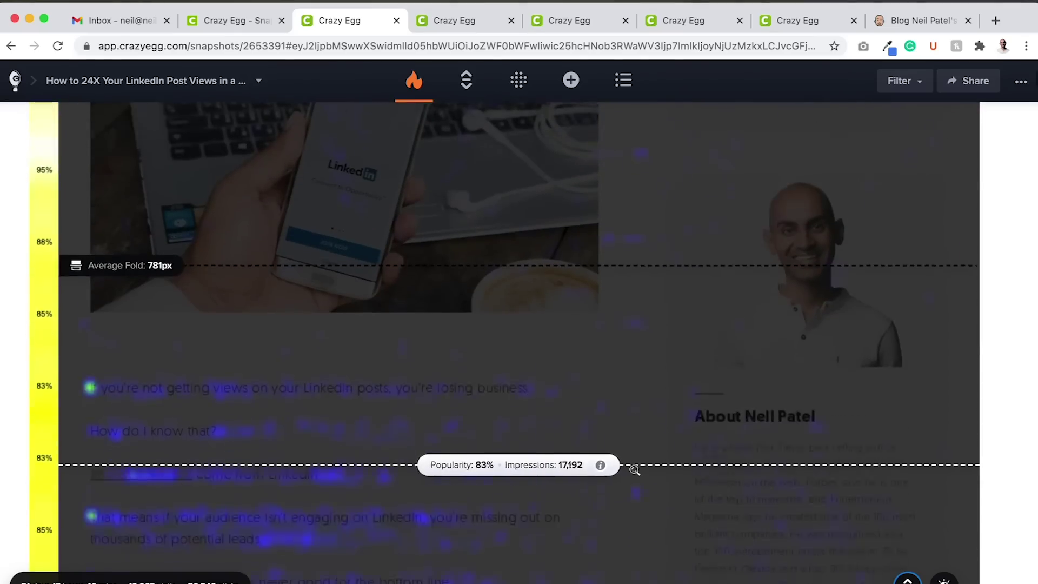
scroll(802, 384, down, 8)
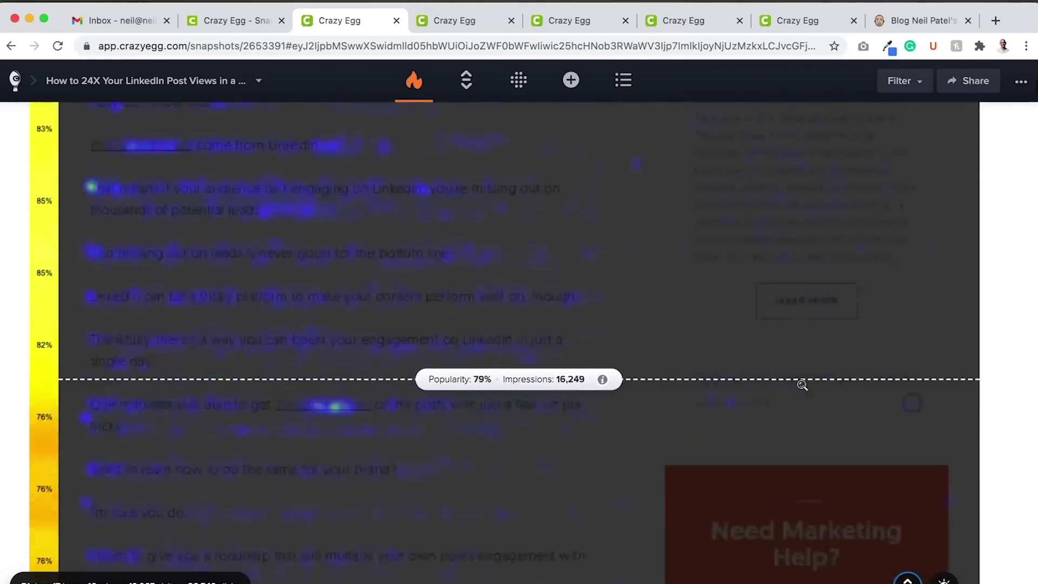
scroll(801, 384, down, 14)
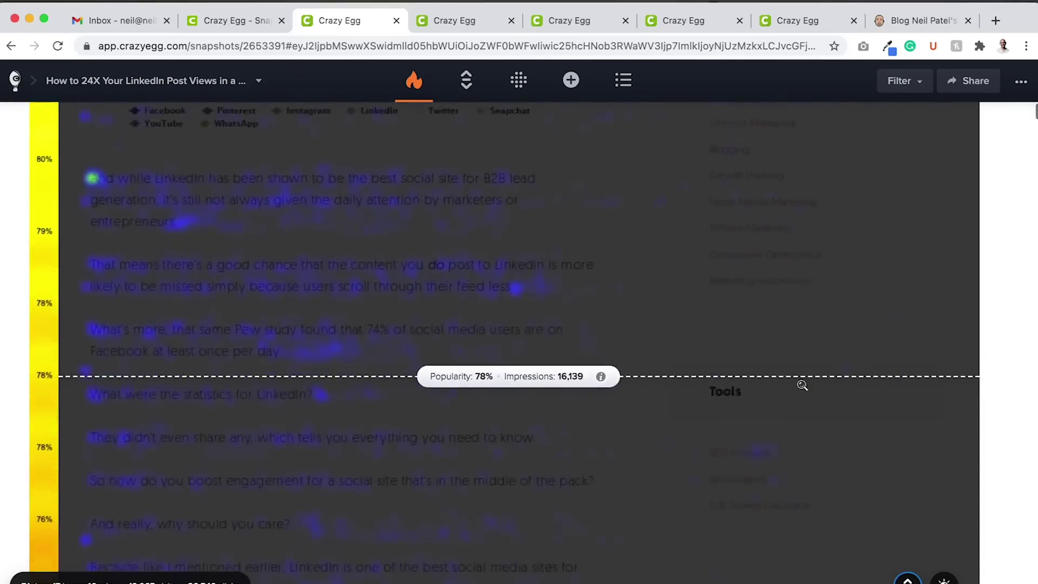
scroll(801, 384, up, 5)
scroll(799, 236, down, 6)
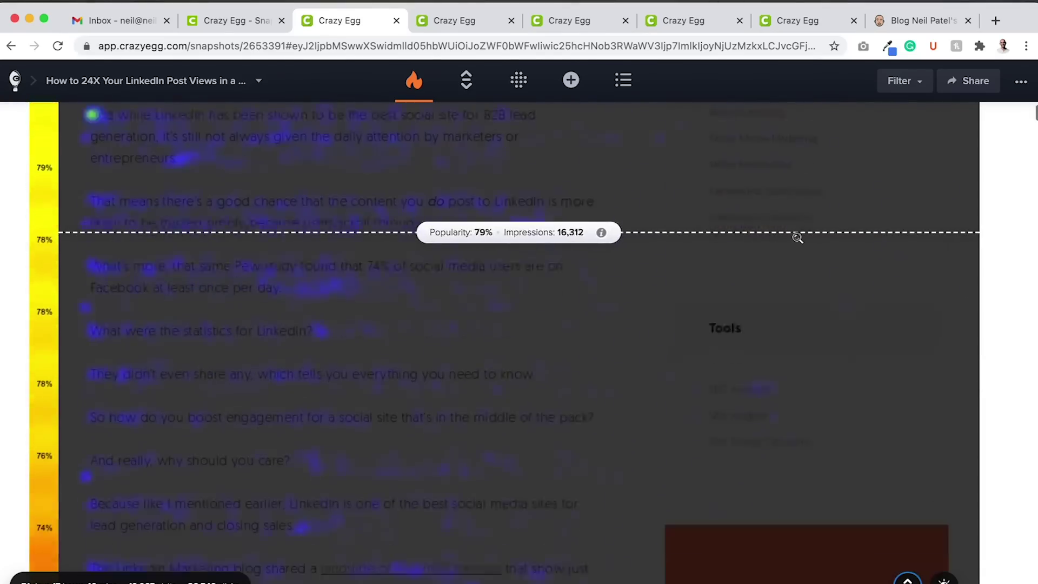
scroll(766, 399, down, 9)
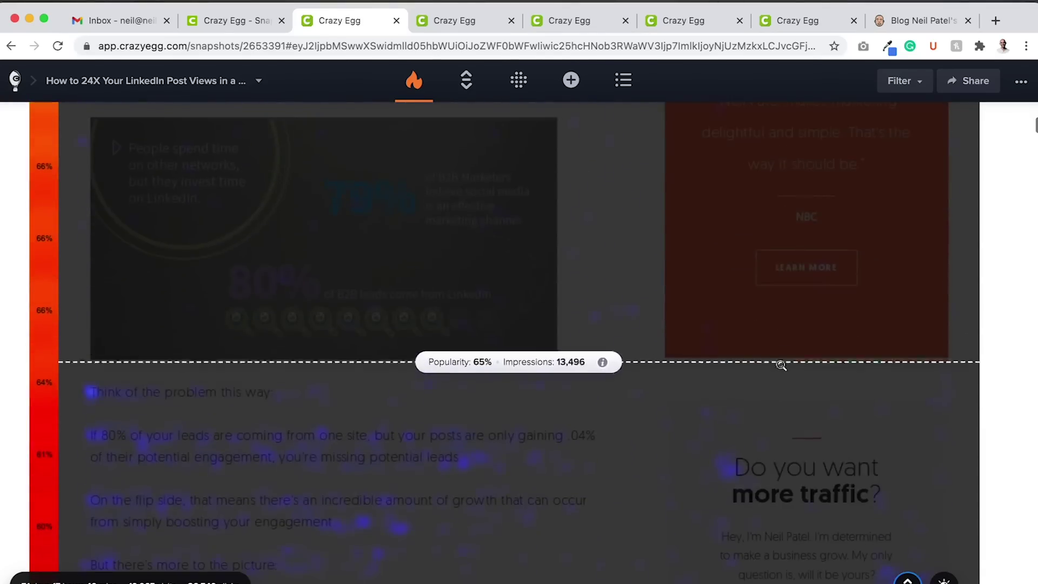
scroll(809, 297, down, 4)
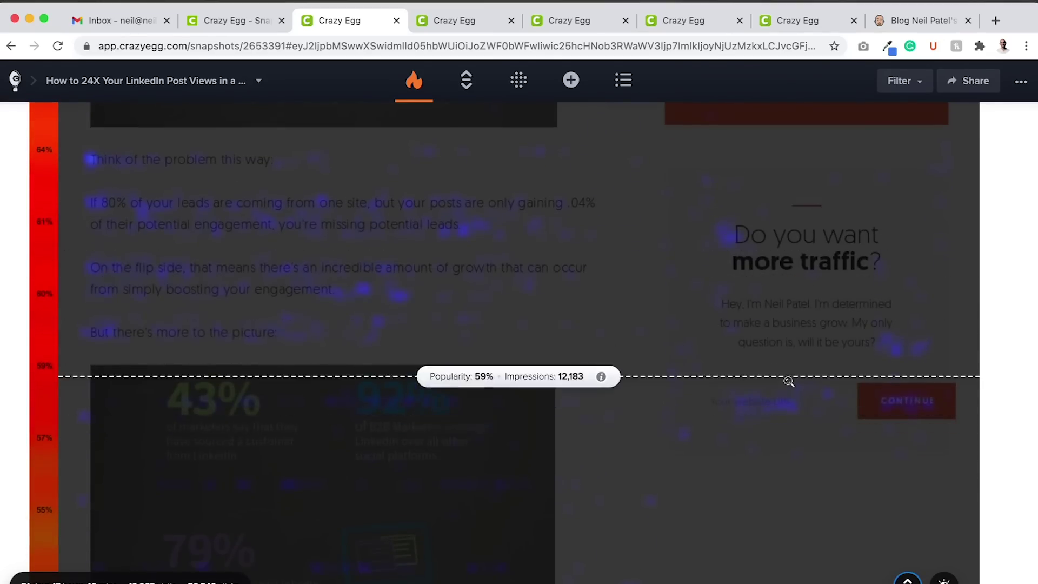
scroll(787, 378, up, 8)
scroll(789, 381, up, 10)
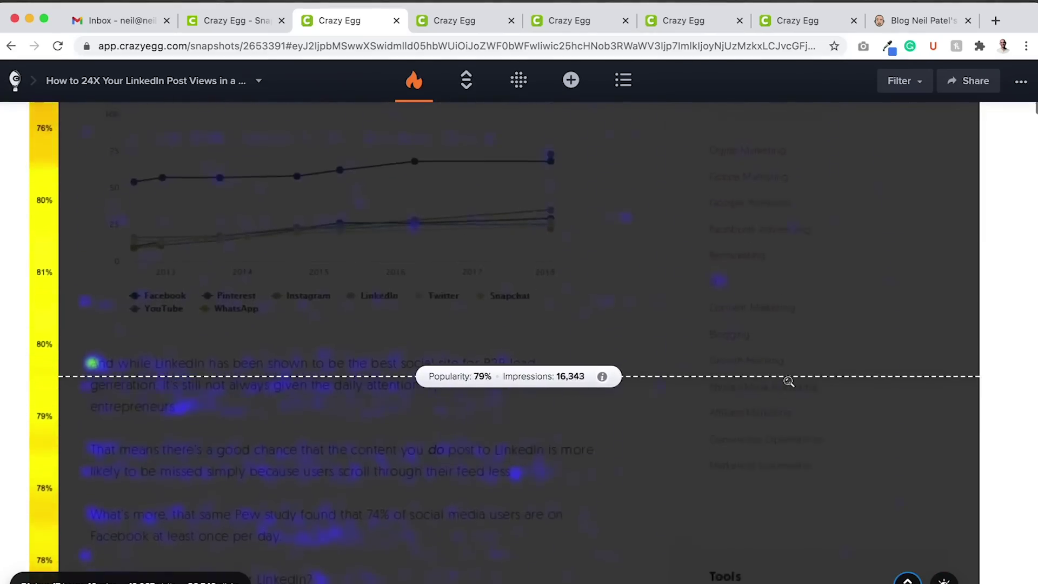
scroll(789, 381, up, 10)
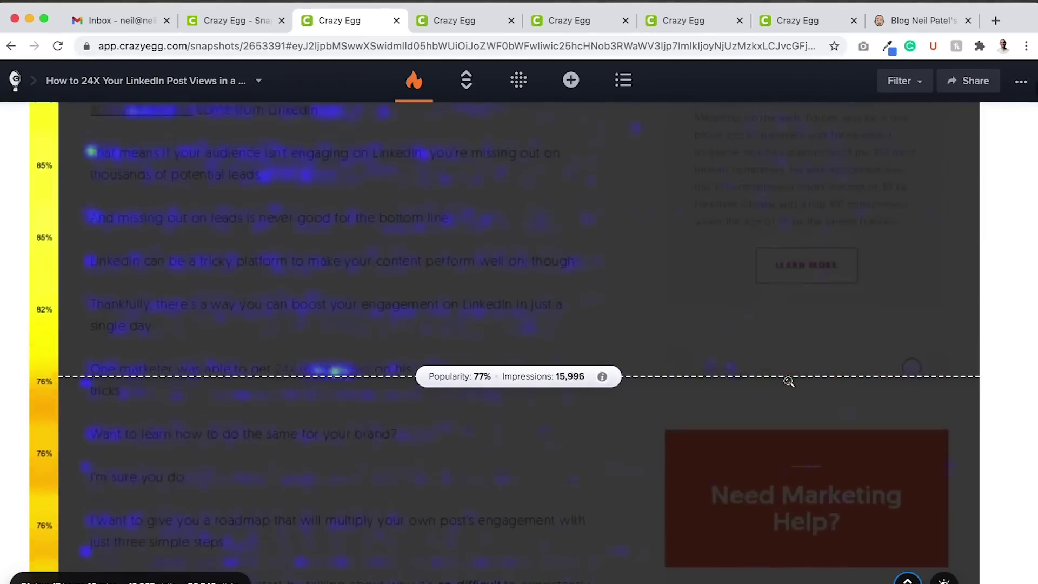
scroll(788, 381, up, 8)
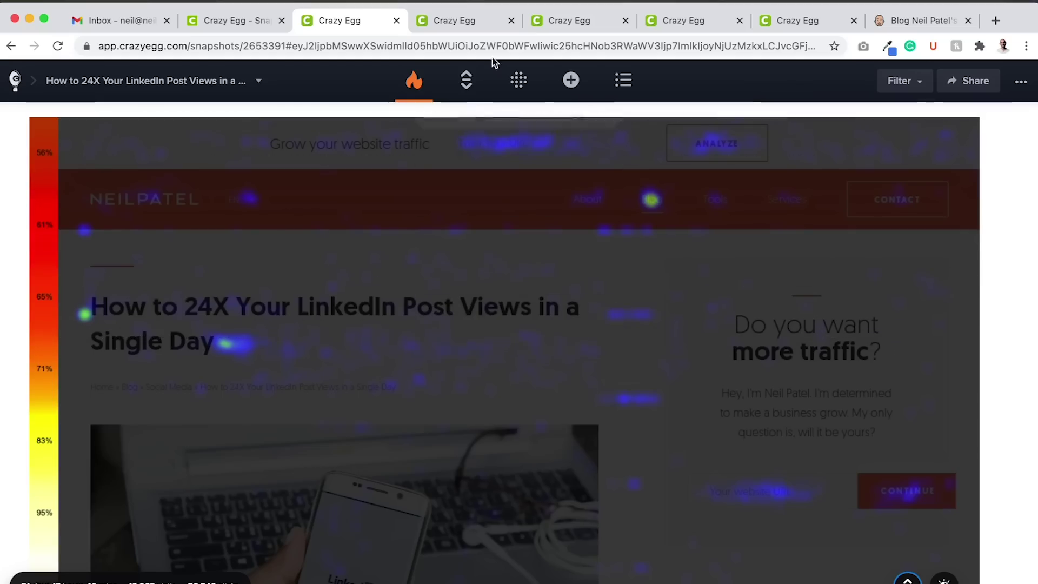
click(475, 20)
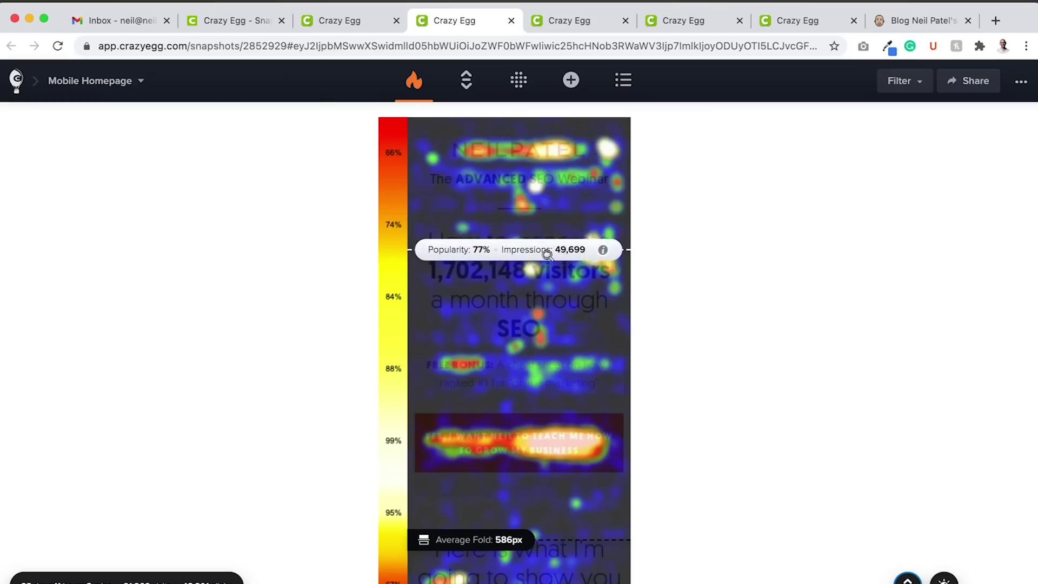
Step: Scroll down the Mobile Homepage heatmap and open its Brightness adjustment
scroll(518, 248, down, 3)
scroll(519, 374, down, 7)
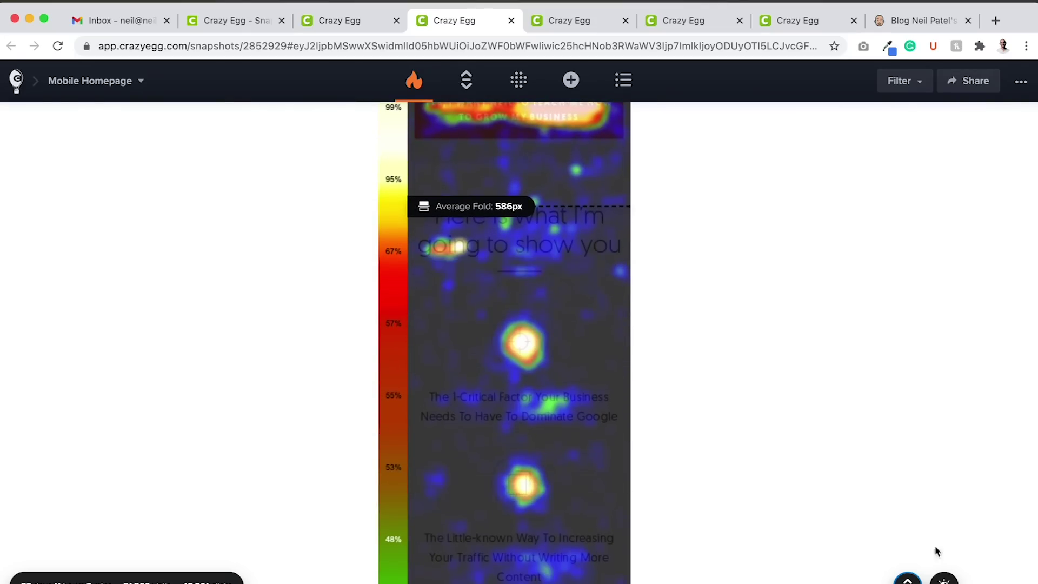
click(944, 580)
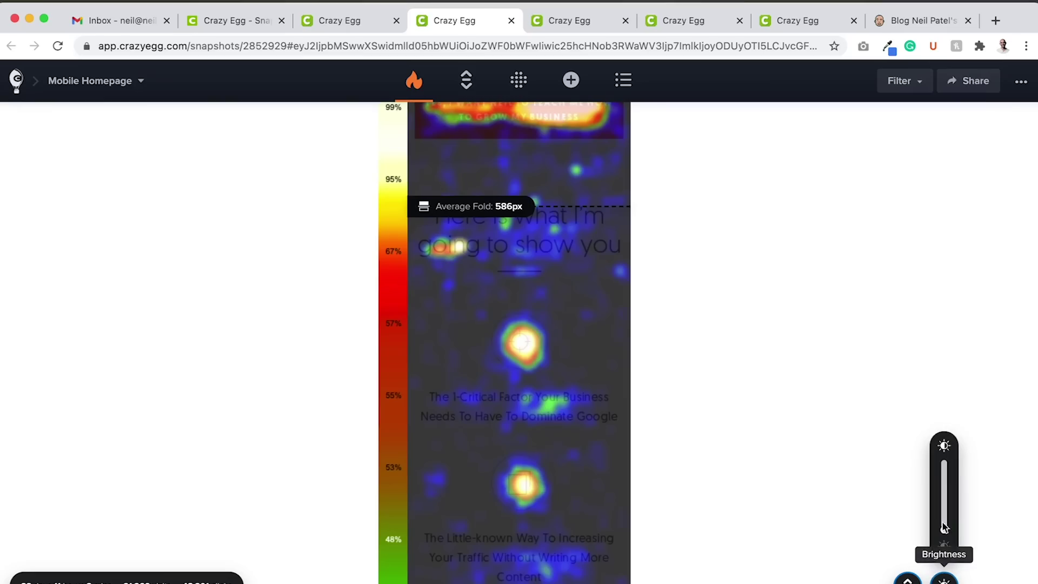
Step: Fade the Mobile Homepage heatmap overlay and read scroll popularity near the top
drag(944, 527, 945, 469)
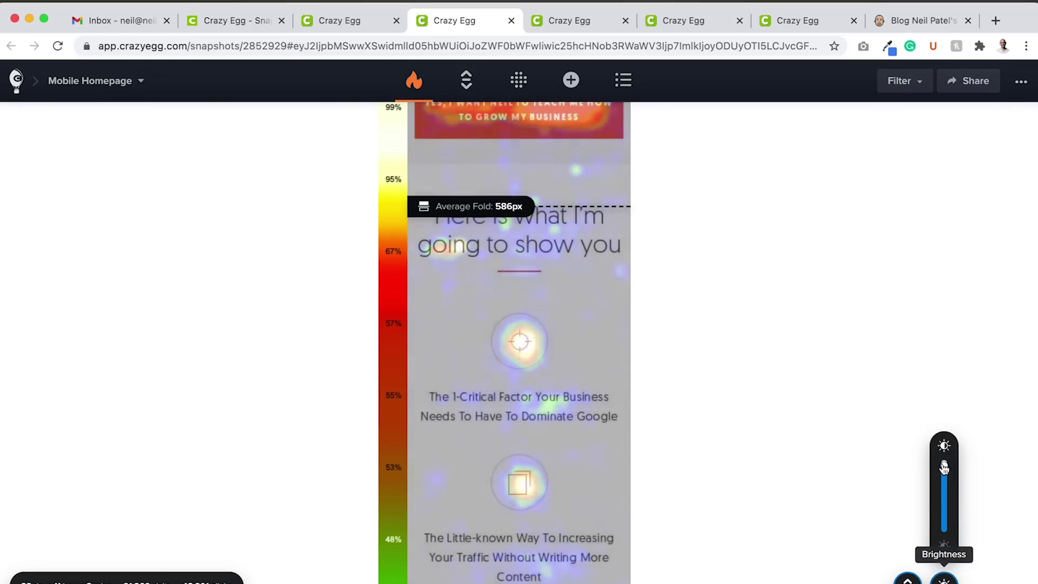
scroll(725, 427, up, 6)
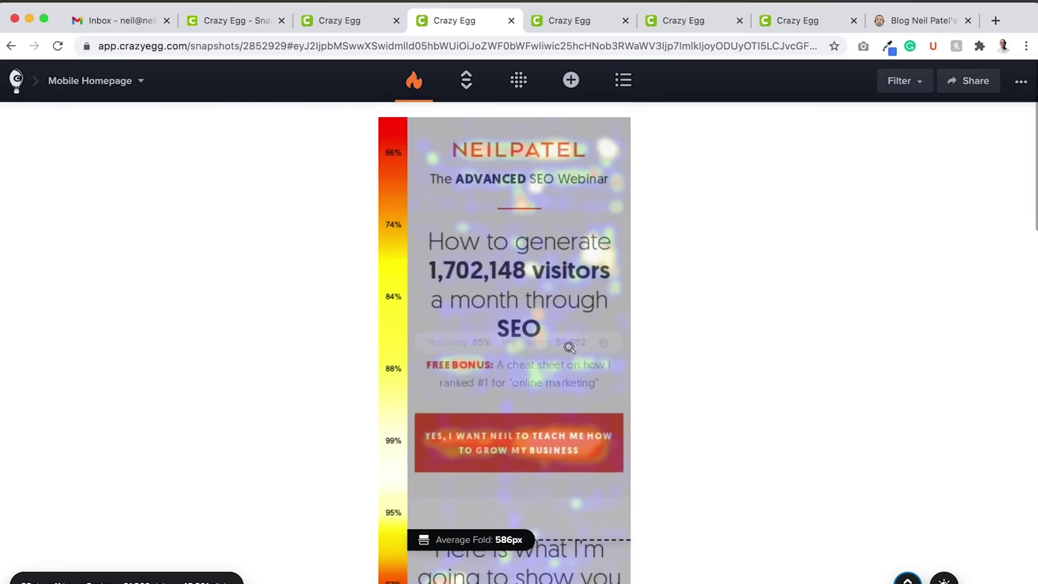
scroll(570, 348, down, 5)
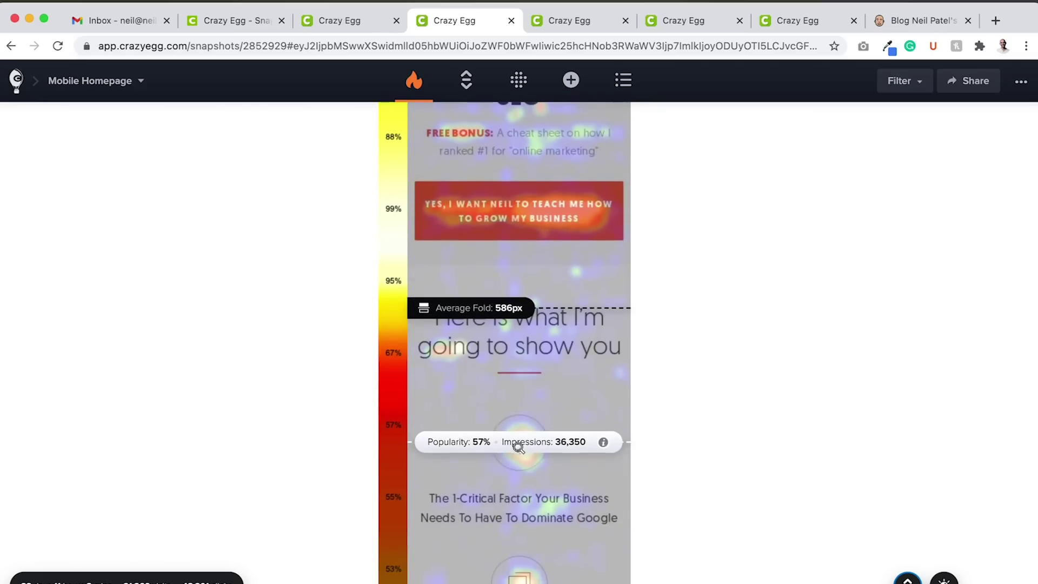
scroll(522, 447, down, 5)
scroll(523, 452, down, 1)
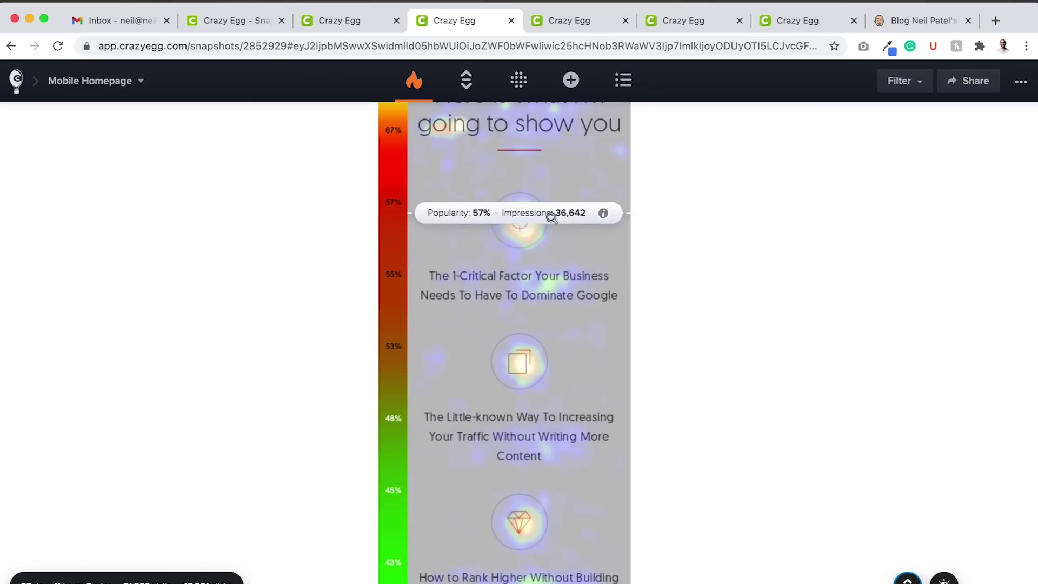
mouse_move(605, 244)
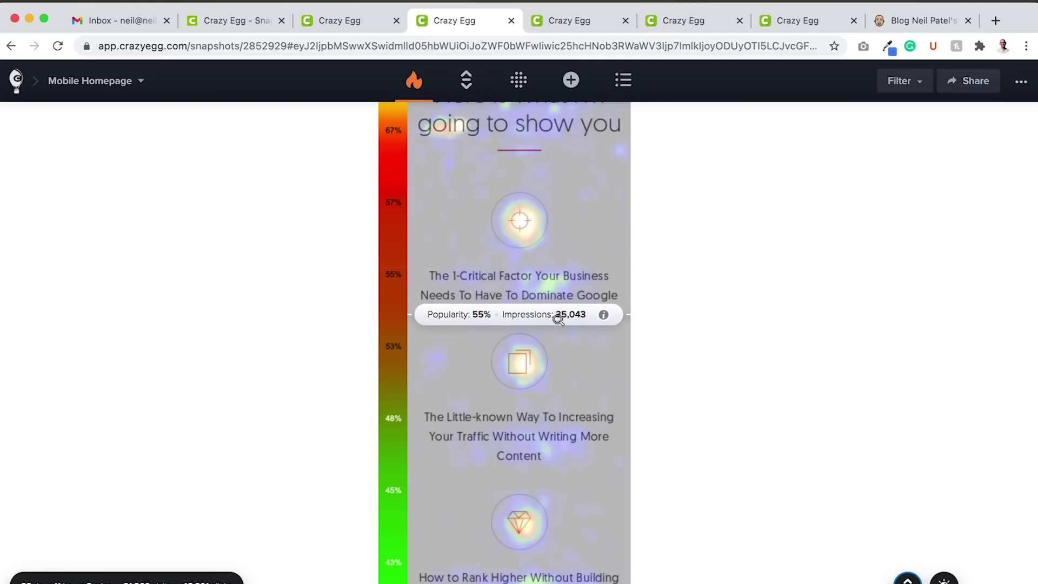
Step: Check popularity further down the mobile scrollmap, then bring up the desktop homepage heatmap
scroll(557, 318, down, 2)
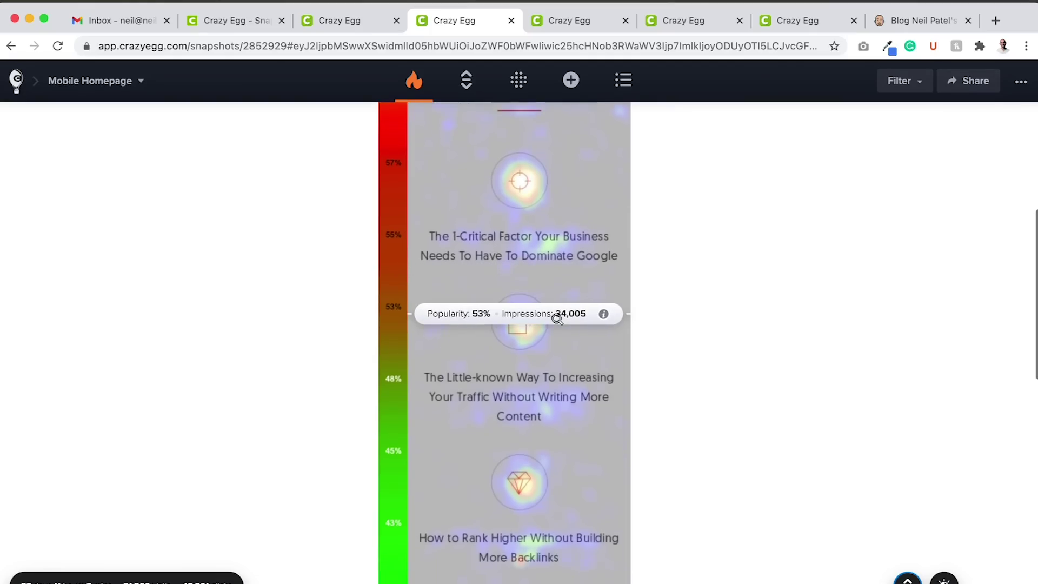
scroll(546, 292, up, 3)
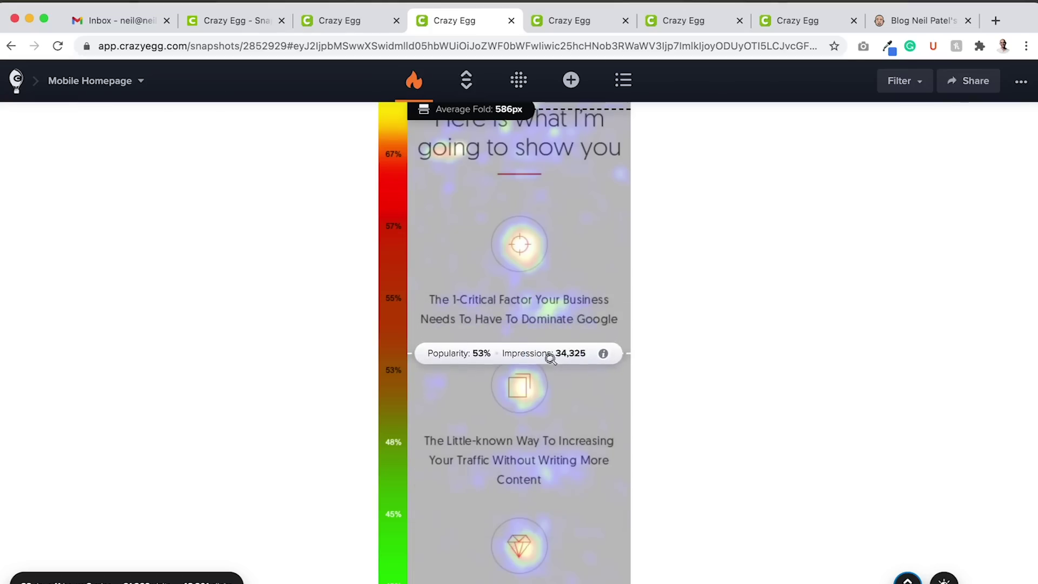
scroll(546, 361, up, 1)
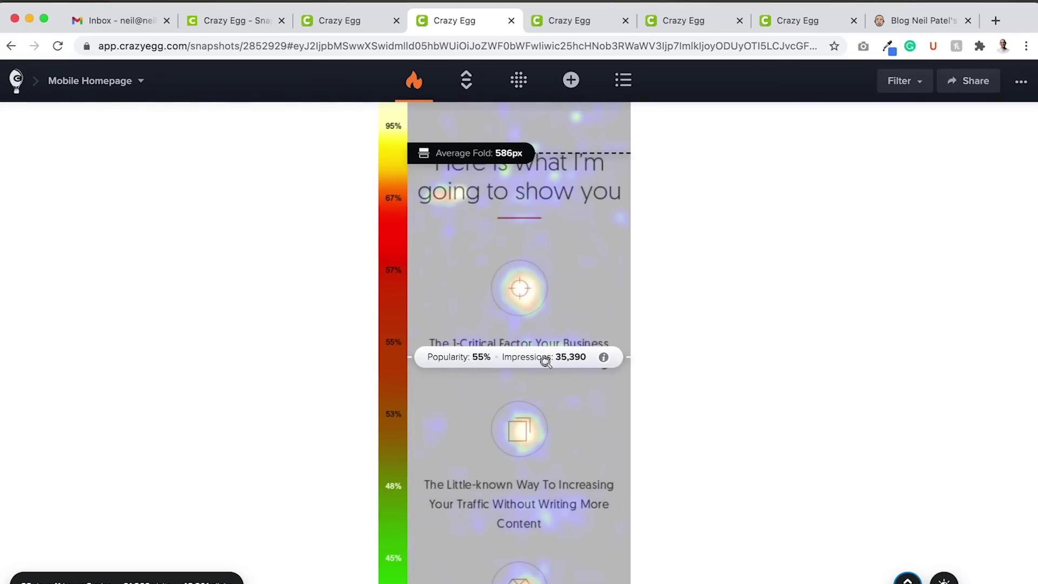
scroll(546, 361, down, 6)
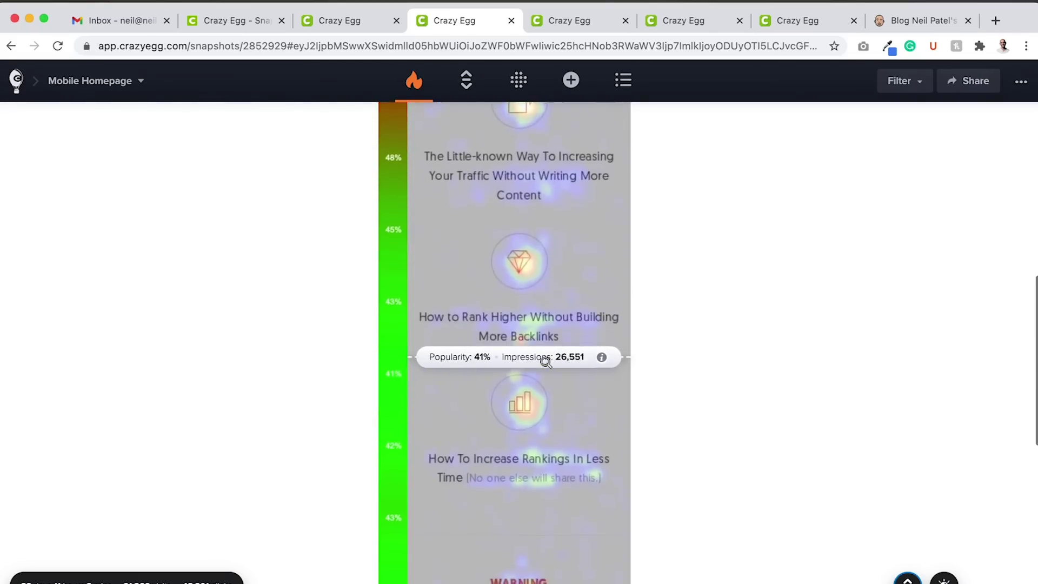
scroll(546, 361, down, 6)
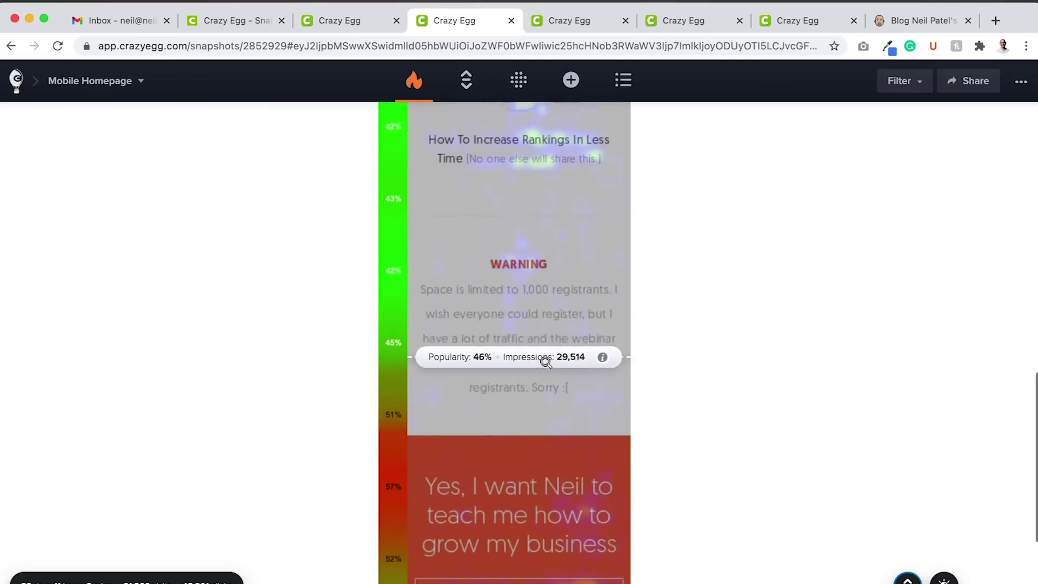
scroll(546, 361, down, 3)
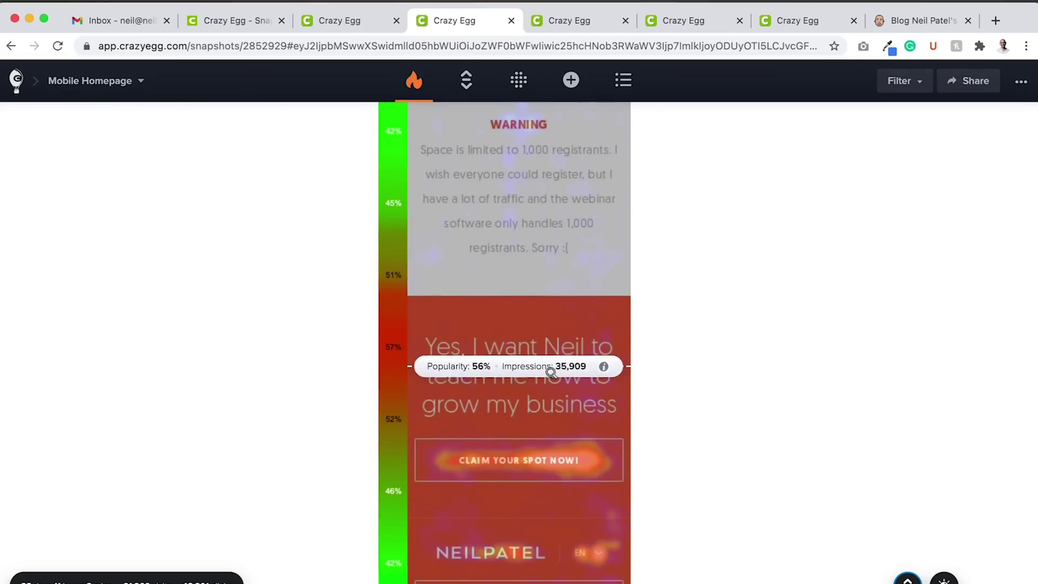
mouse_move(601, 457)
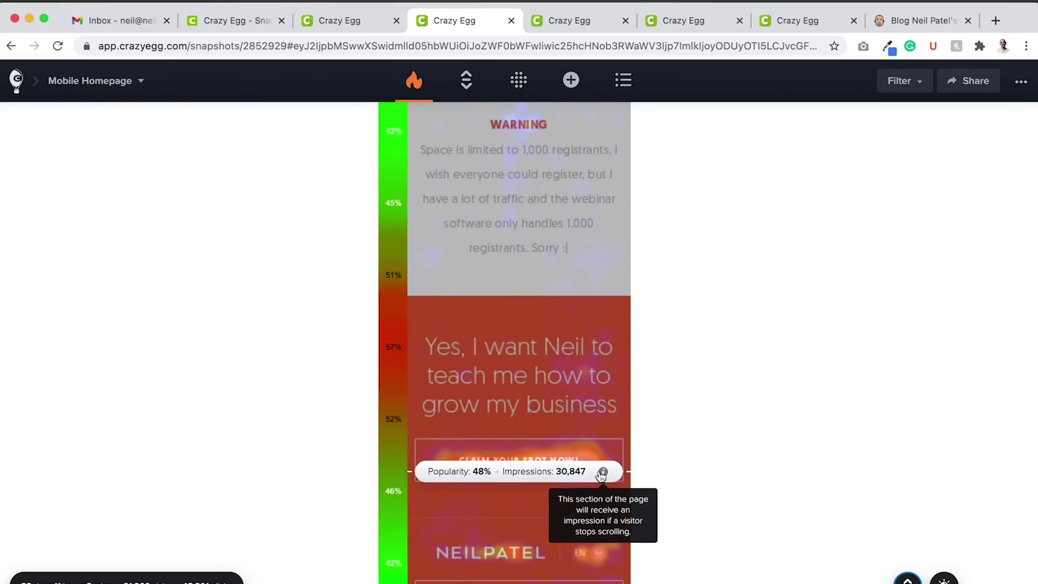
scroll(601, 475, up, 15)
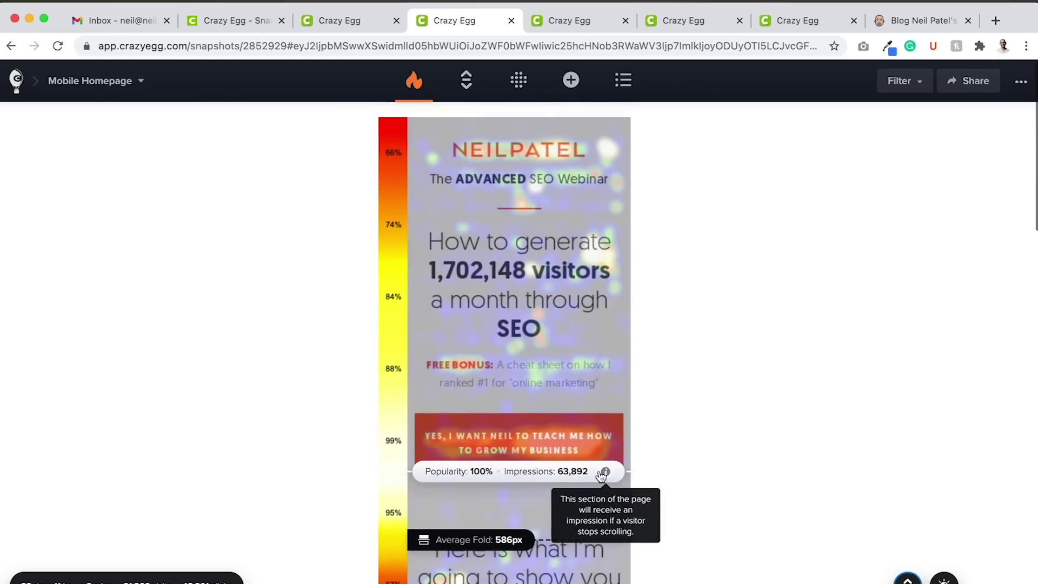
click(599, 26)
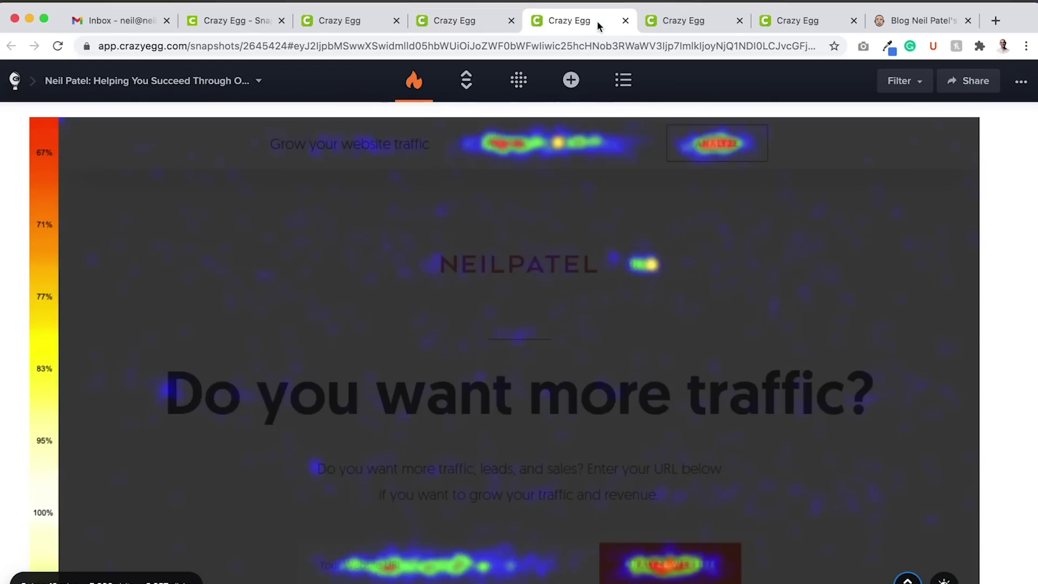
Step: Scroll down the desktop homepage scrollmap past the Step #3–#4 section, around 50% popularity
scroll(465, 343, down, 3)
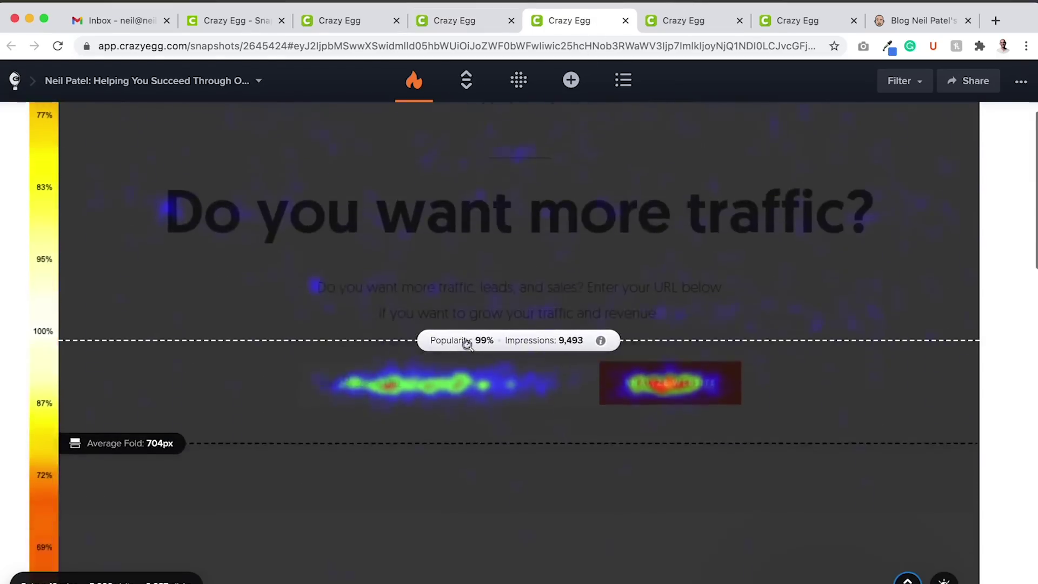
scroll(466, 344, down, 6)
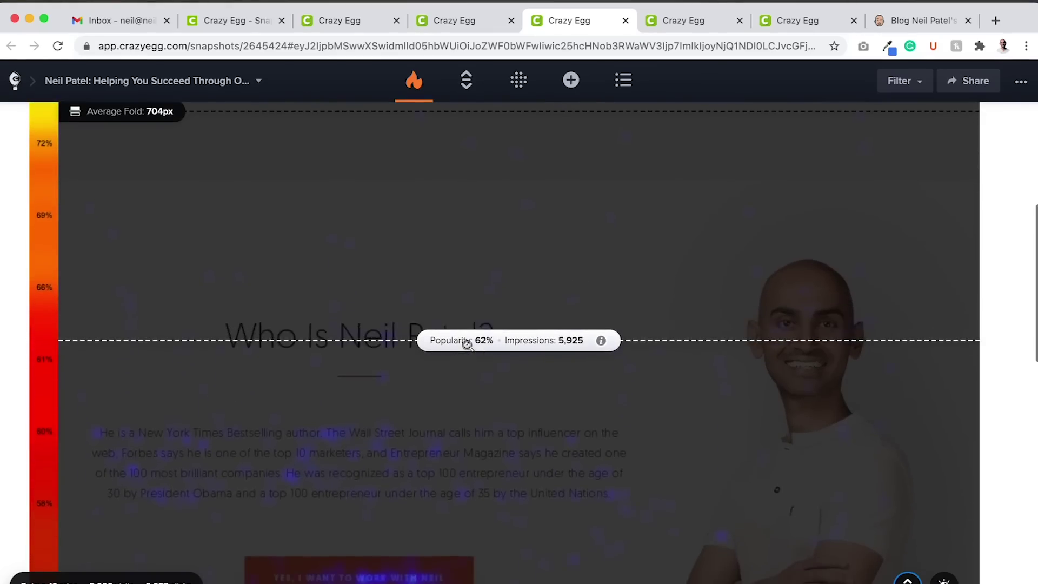
scroll(467, 344, up, 5)
scroll(467, 344, down, 7)
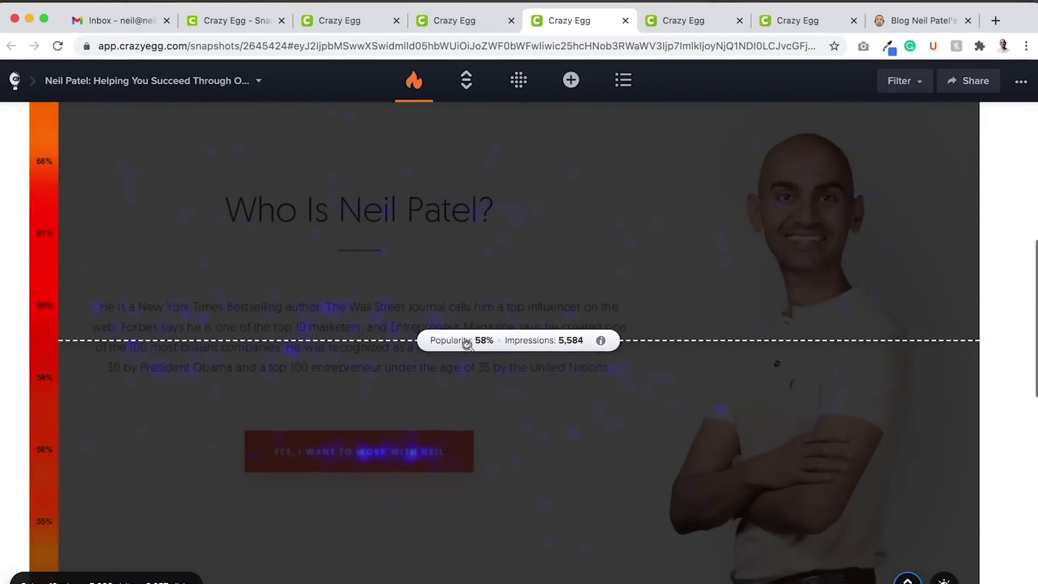
scroll(467, 344, down, 10)
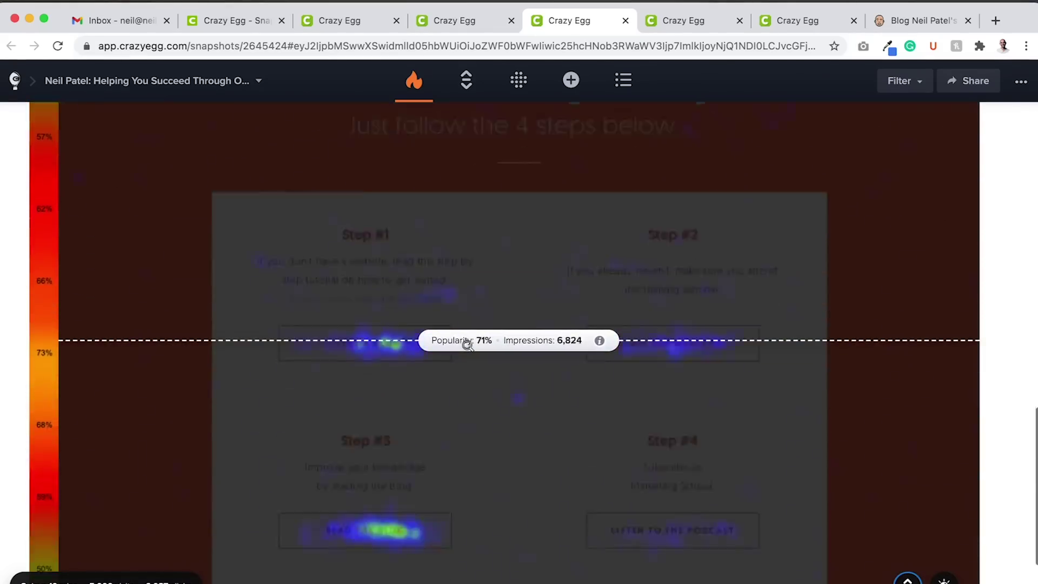
scroll(467, 344, down, 4)
Step: Scroll back up and down to the footer, reading popularity fall to about 24%
scroll(466, 344, up, 11)
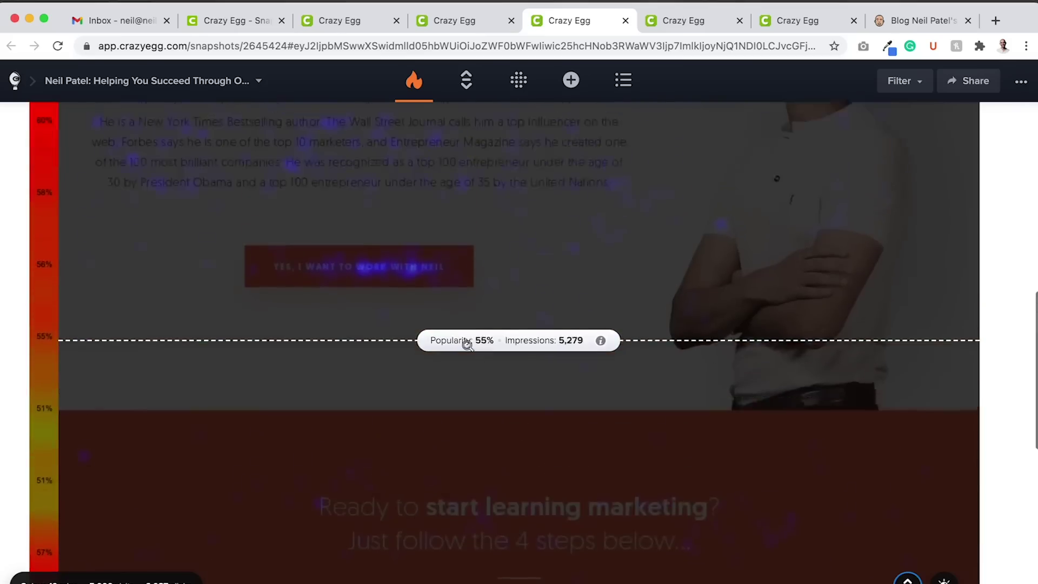
scroll(466, 344, up, 3)
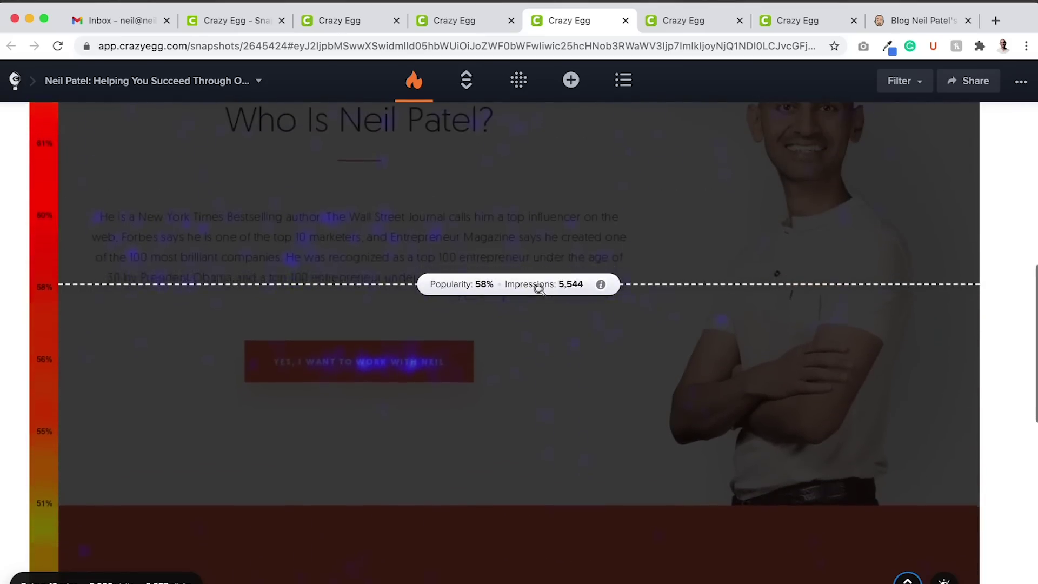
scroll(540, 289, up, 10)
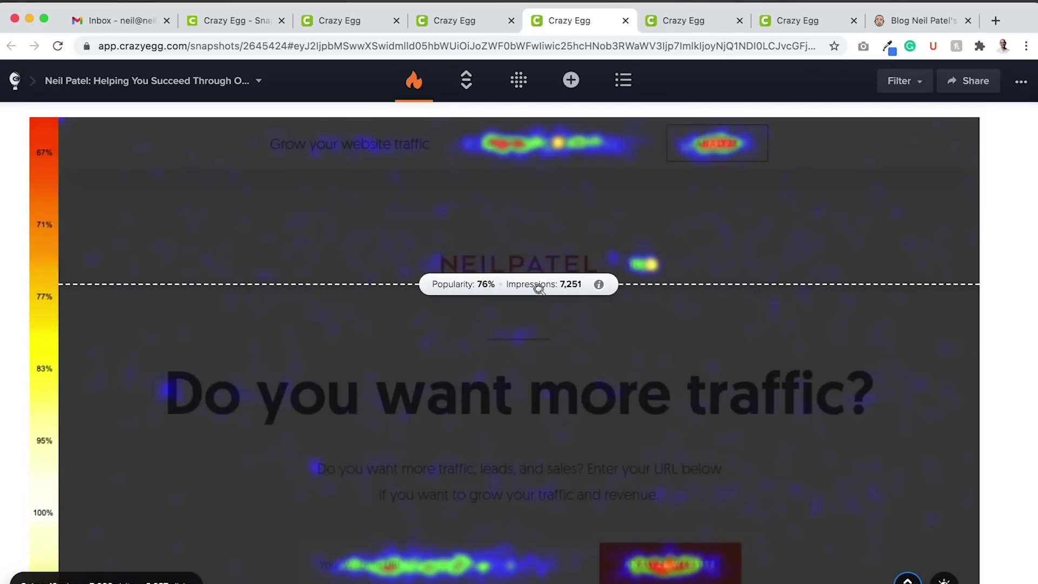
scroll(539, 288, down, 10)
scroll(540, 288, down, 3)
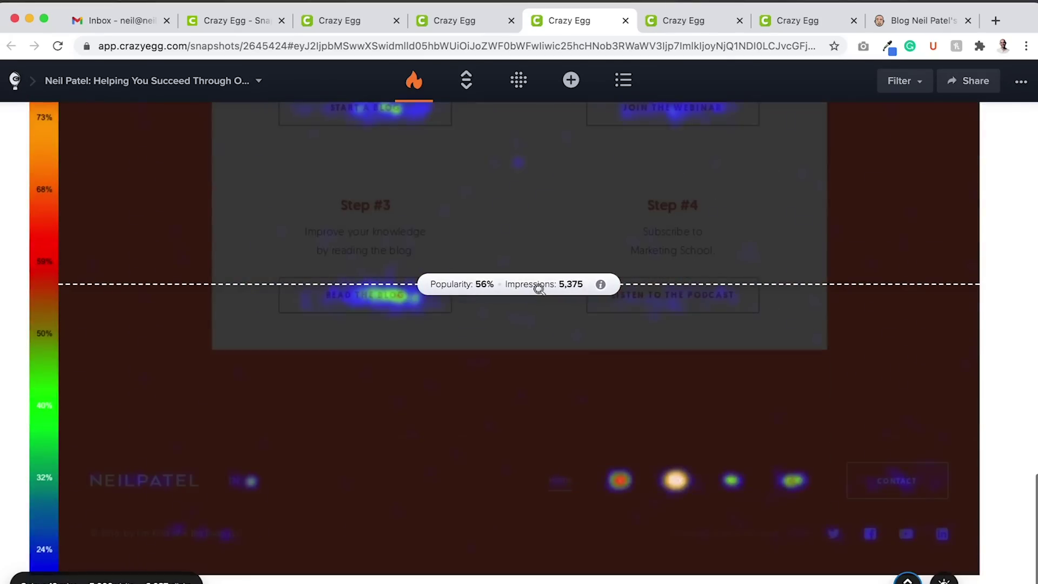
mouse_move(599, 480)
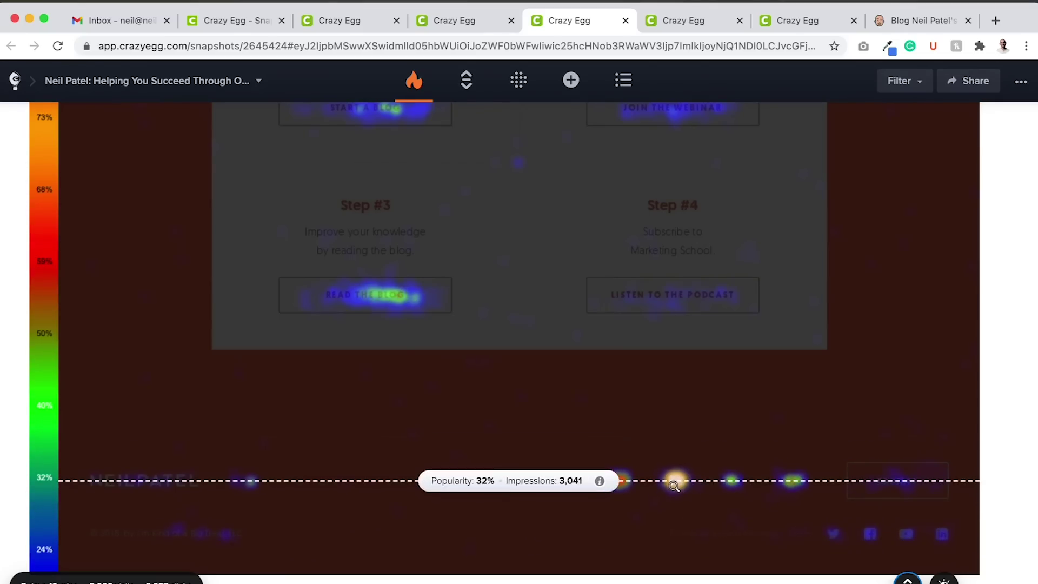
scroll(674, 485, up, 15)
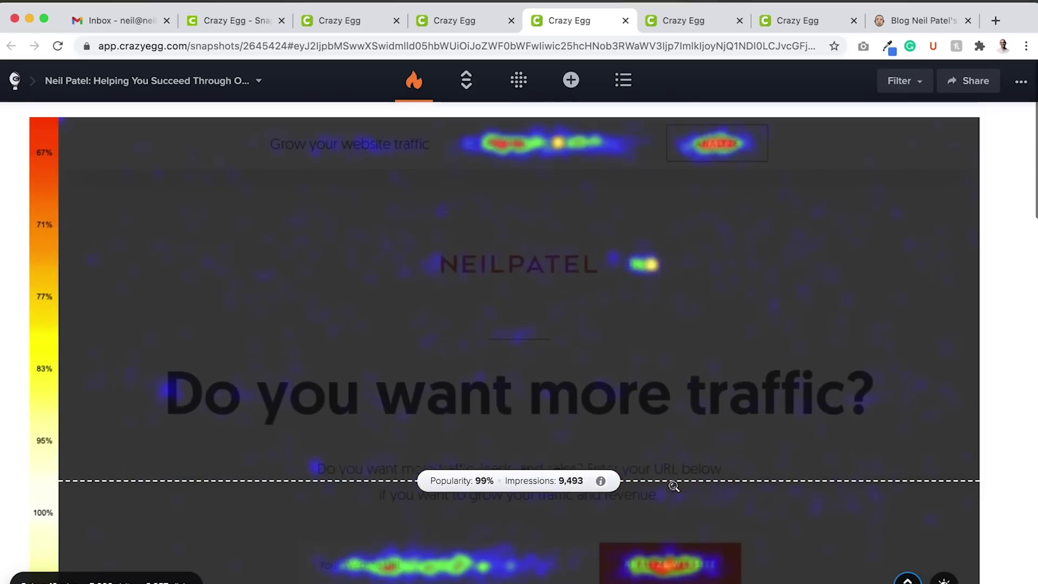
scroll(488, 354, down, 5)
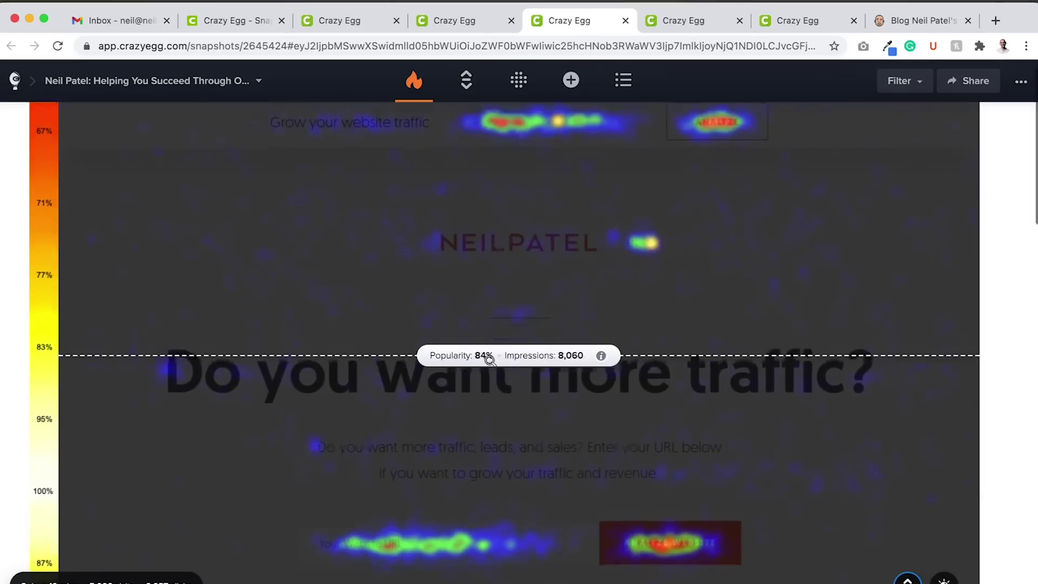
scroll(489, 358, down, 15)
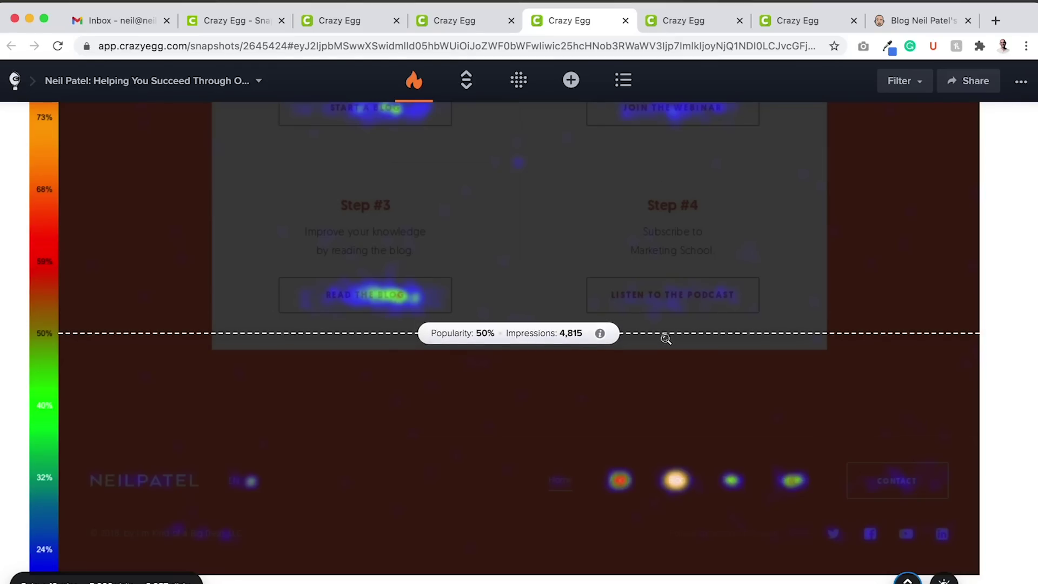
Step: Bring up the Blog Mobile ALI Visitors heatmap and scroll down through it
click(677, 20)
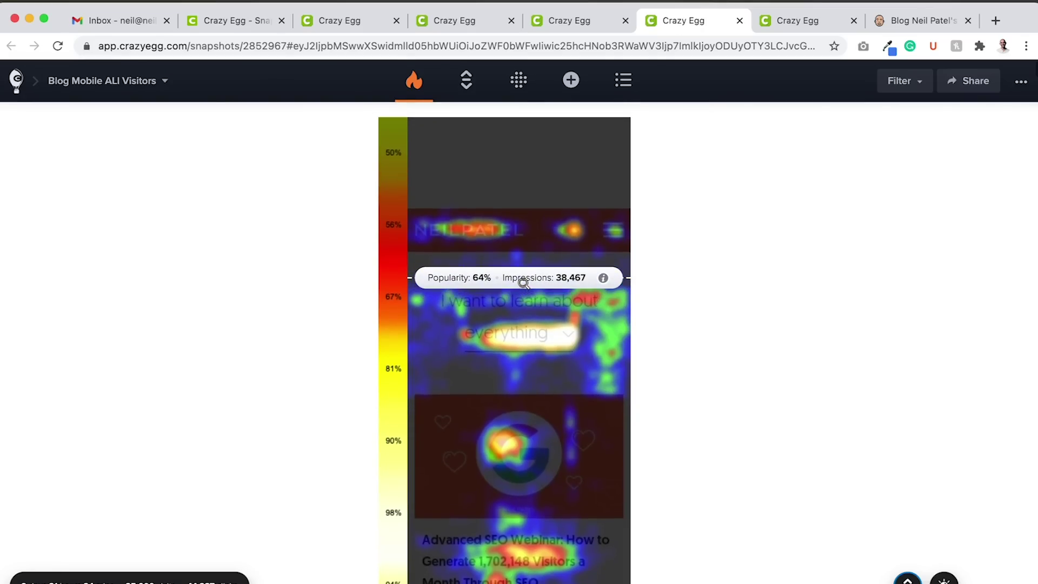
scroll(523, 282, down, 15)
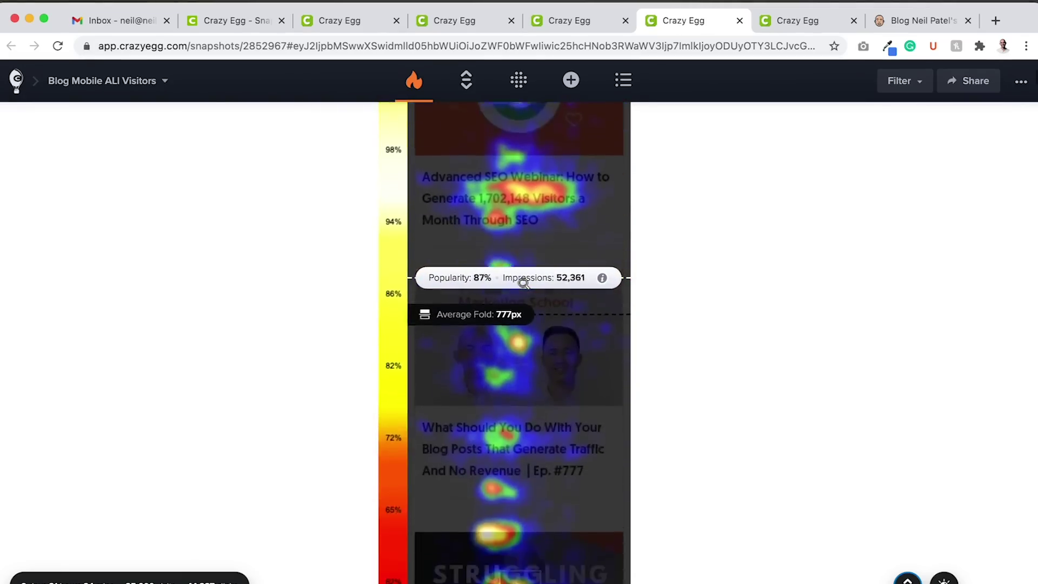
scroll(523, 282, down, 15)
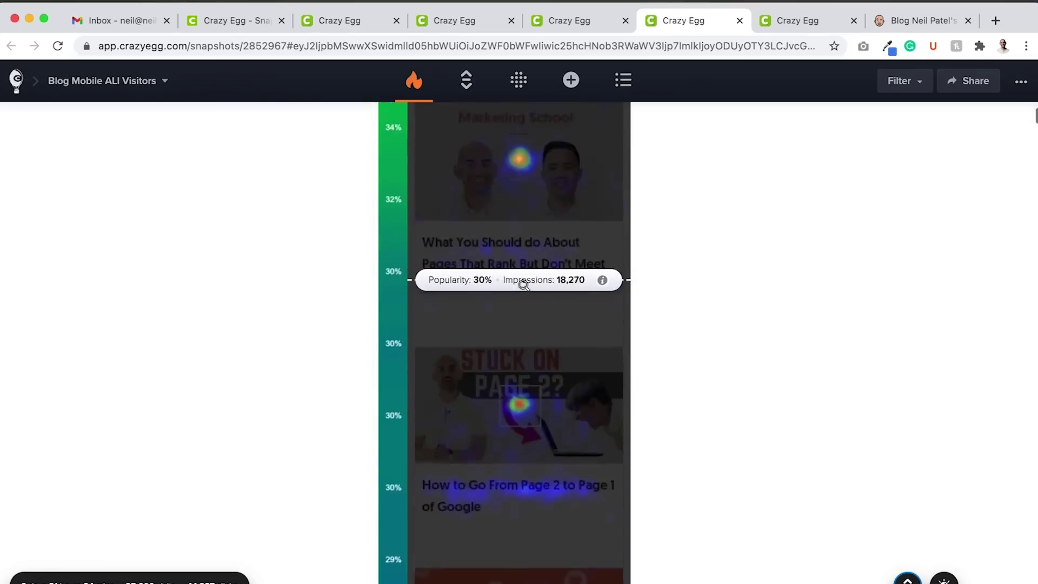
scroll(524, 282, down, 8)
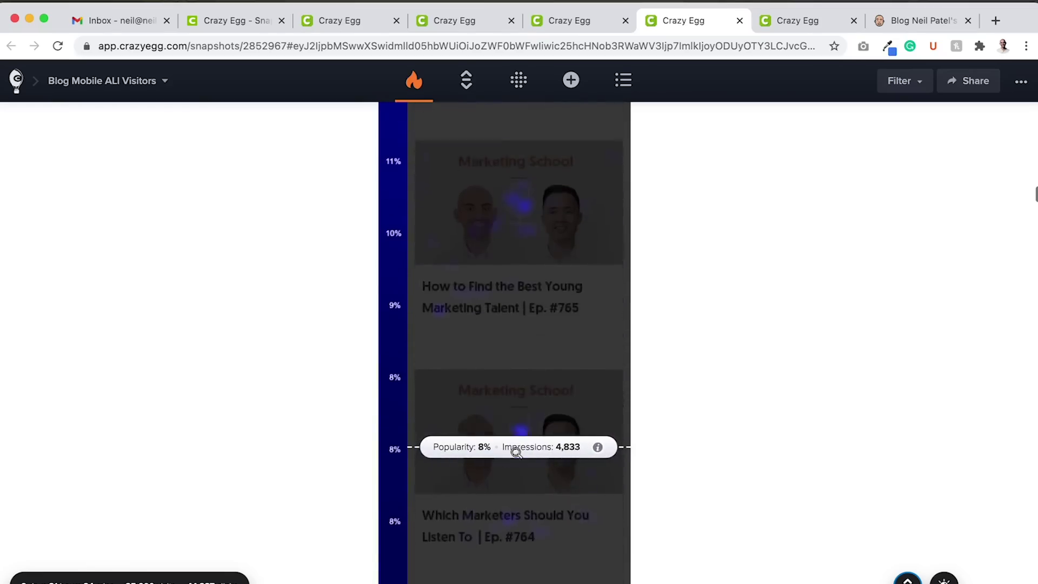
scroll(517, 452, down, 3)
scroll(516, 452, down, 5)
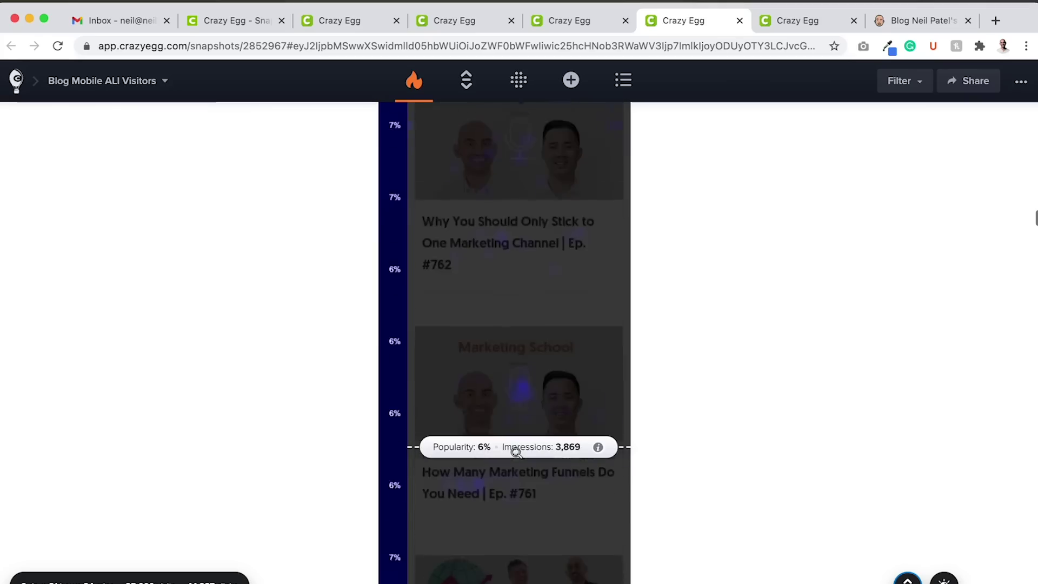
scroll(516, 452, down, 5)
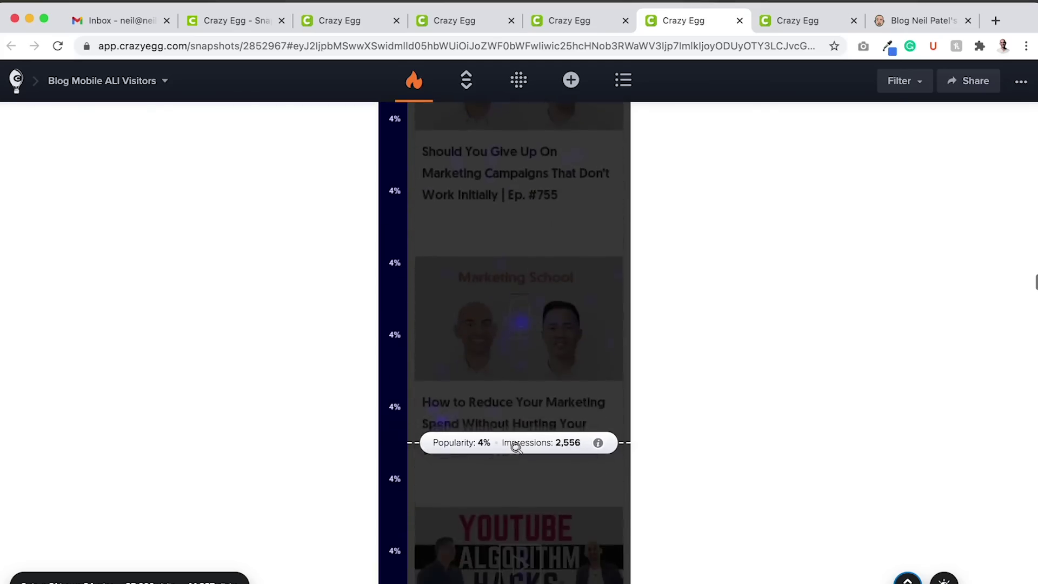
Step: Scroll back over the mobile blog heatmap and push the Brightness slider to the top
scroll(516, 446, up, 20)
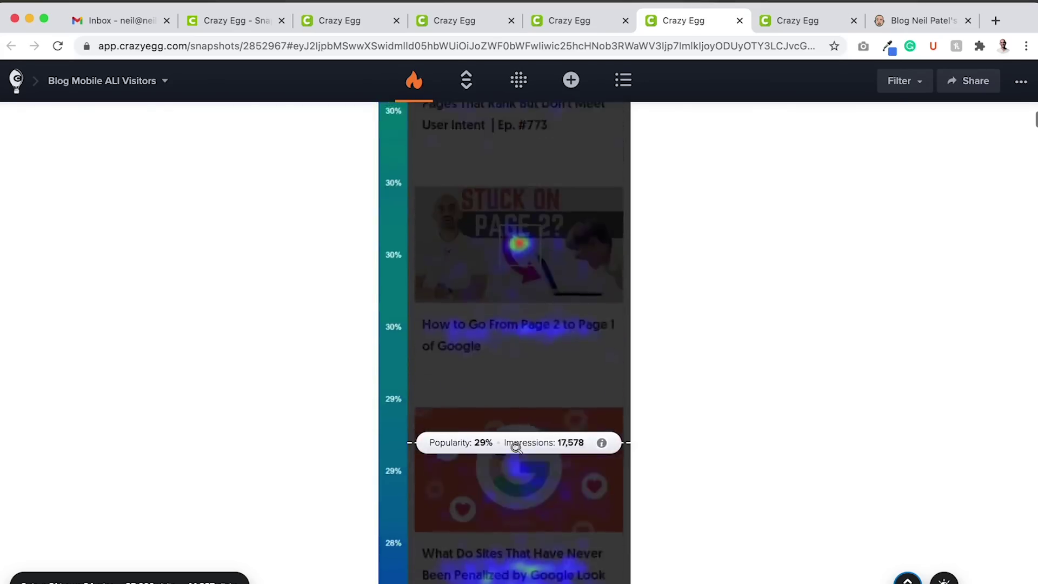
scroll(516, 448, up, 2)
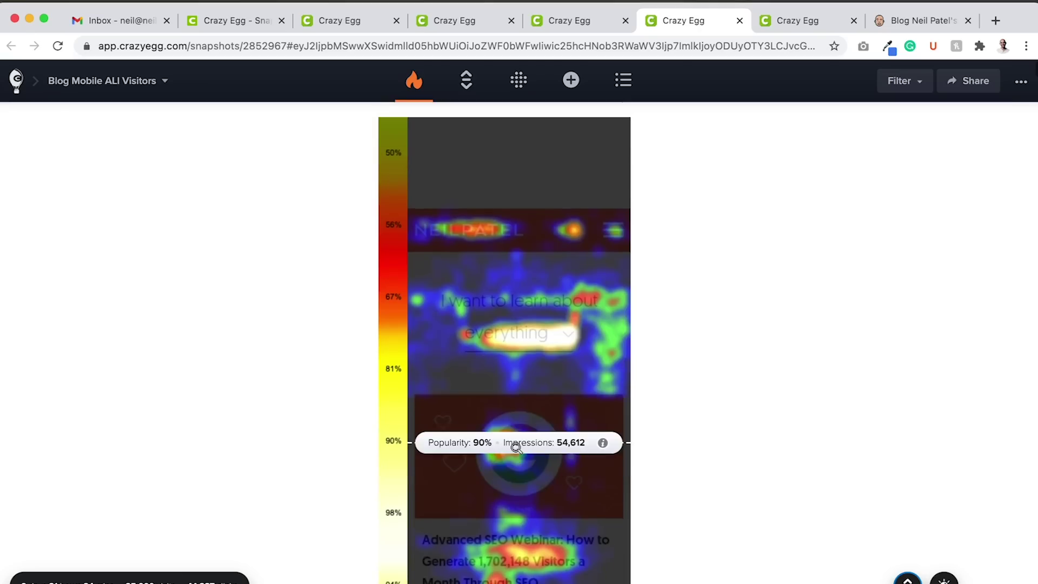
scroll(525, 441, down, 10)
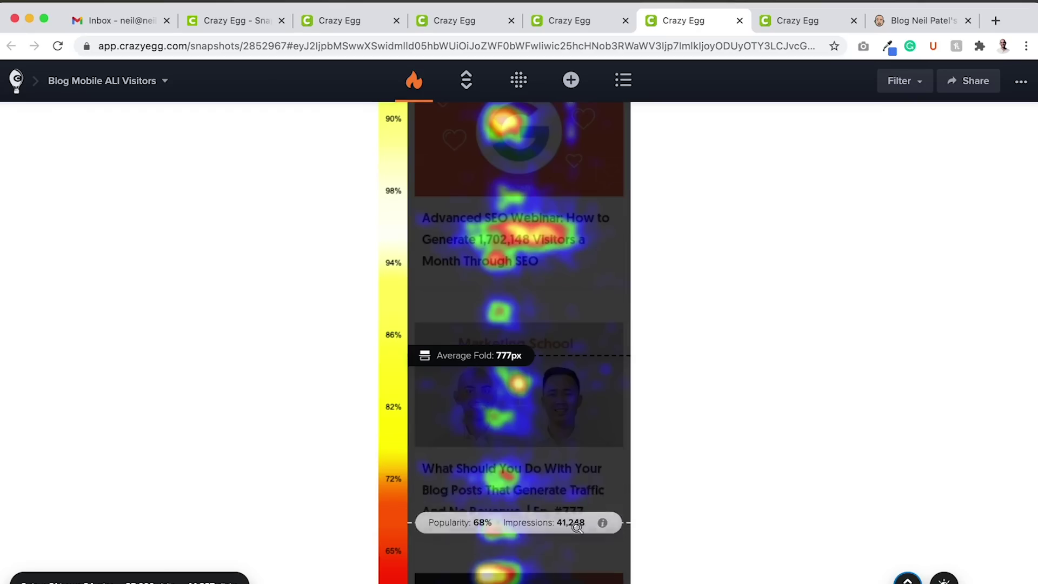
scroll(577, 527, up, 8)
scroll(577, 527, up, 3)
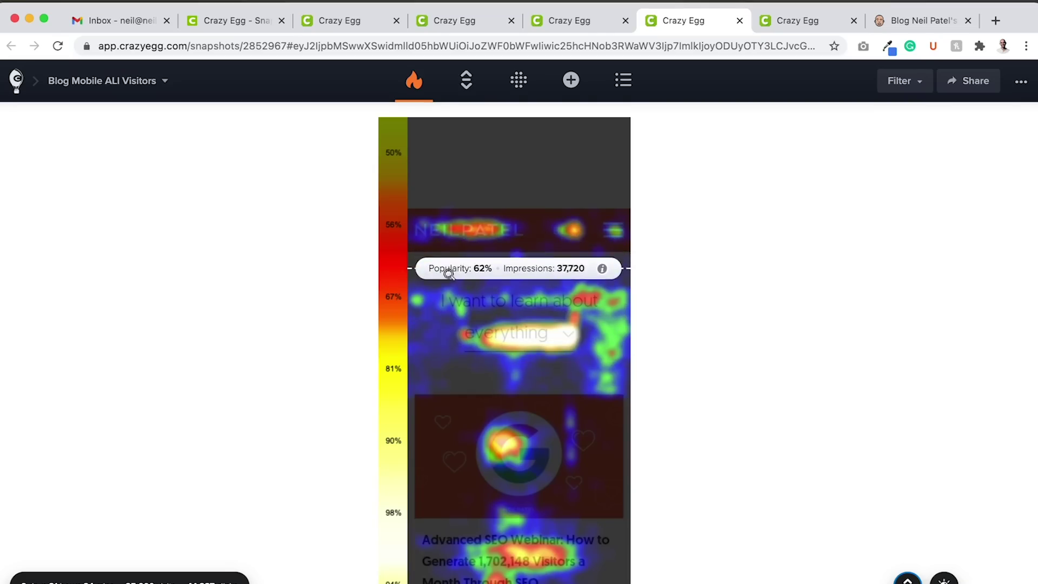
scroll(444, 282, down, 4)
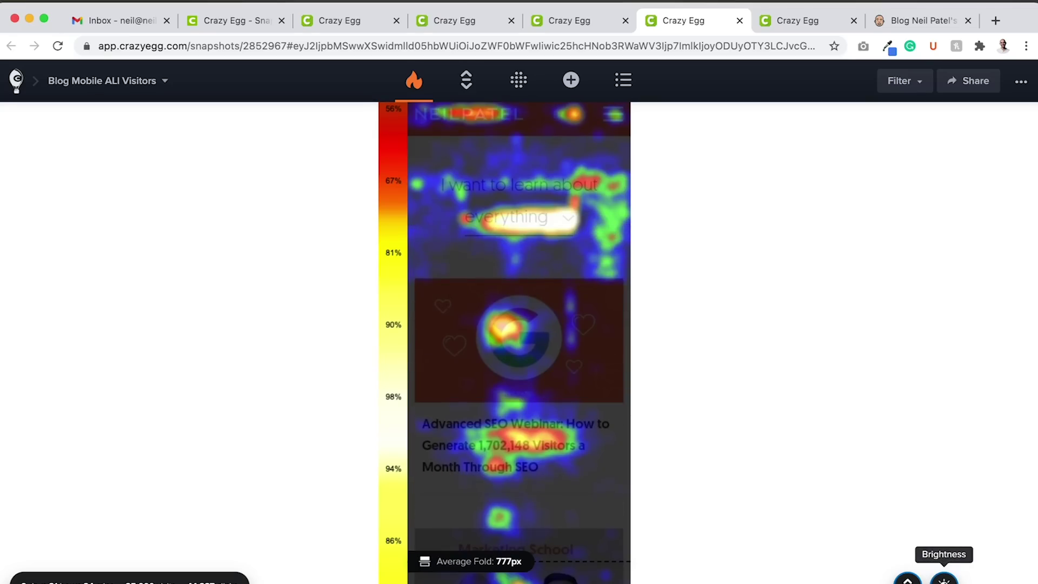
click(944, 579)
drag(943, 532, 944, 448)
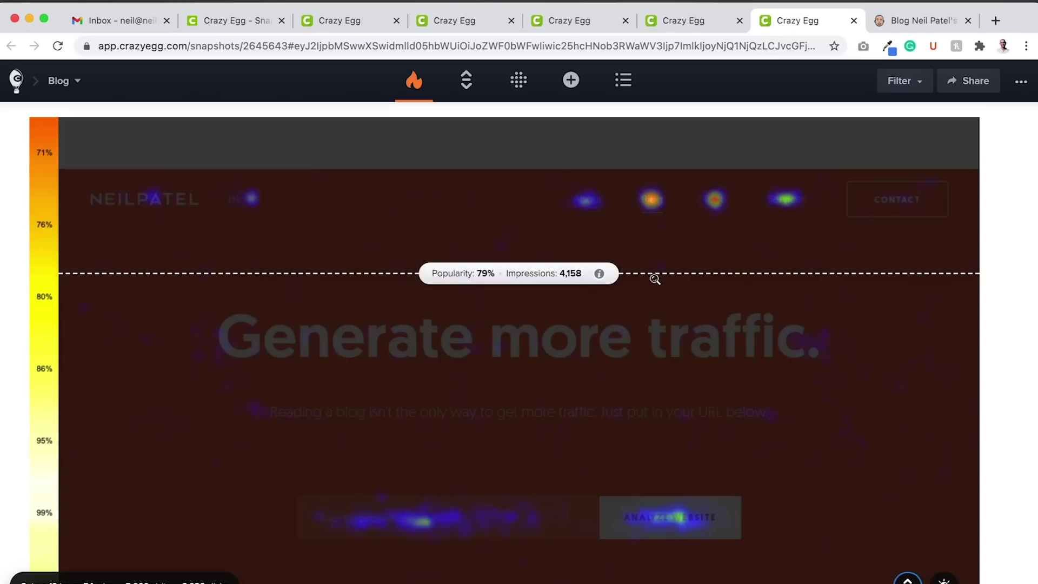
Step: Scroll up and down the desktop Blog heatmap, which shows an average 694px fold
scroll(655, 278, down, 3)
scroll(655, 278, up, 2)
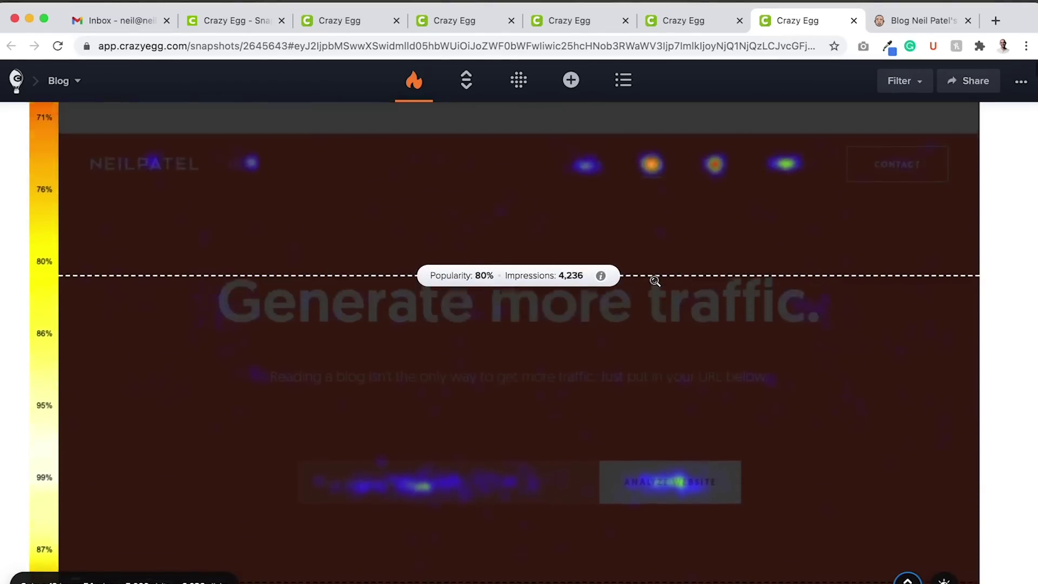
scroll(654, 276, down, 1)
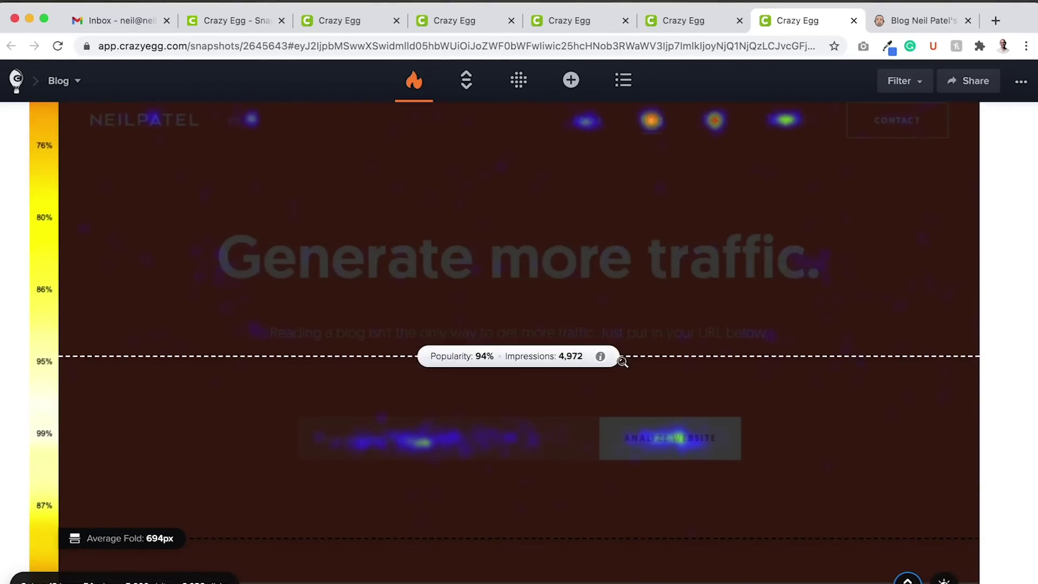
scroll(629, 355, down, 10)
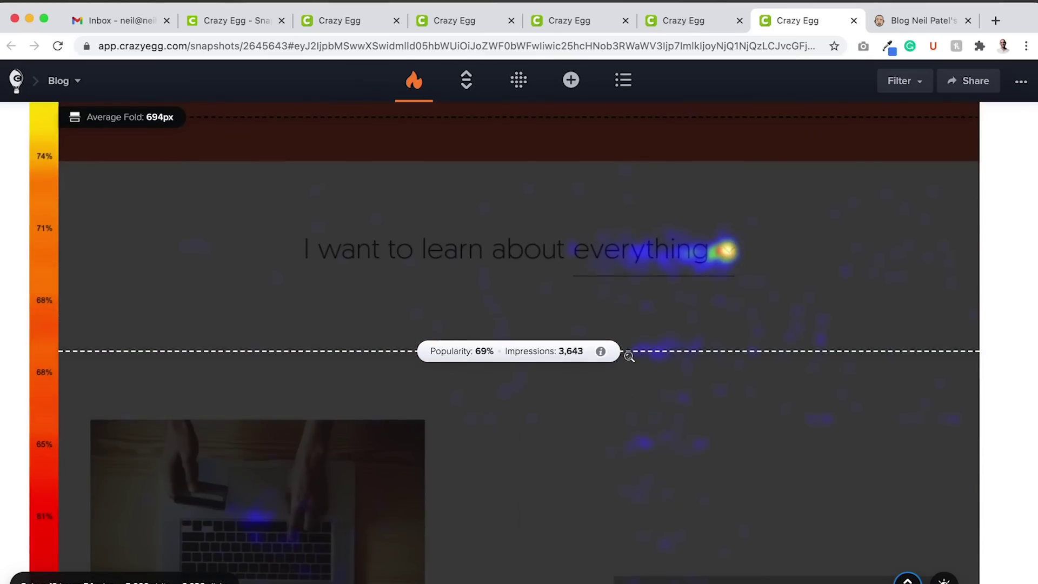
scroll(629, 355, up, 4)
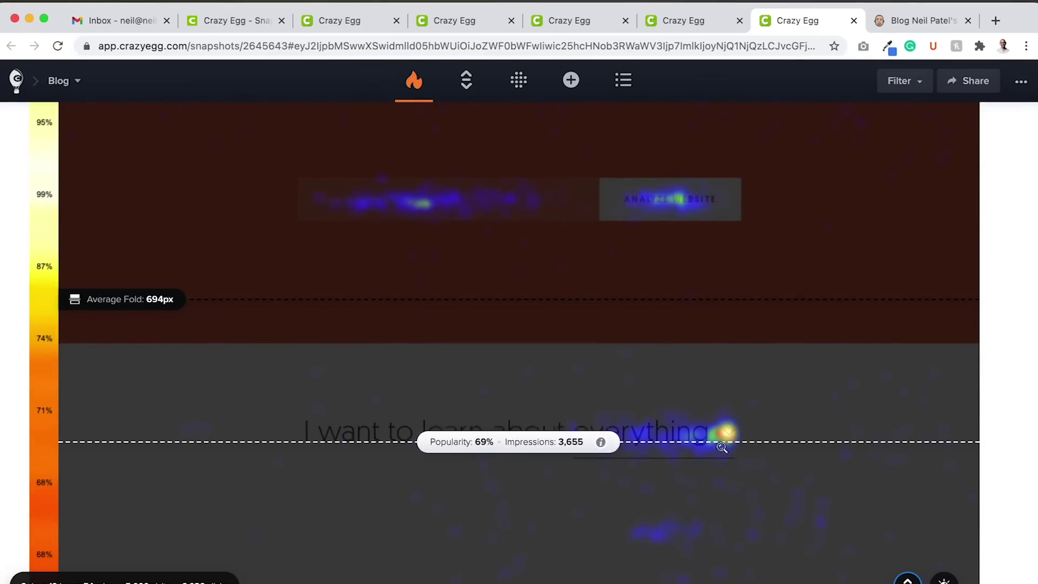
scroll(689, 485, down, 2)
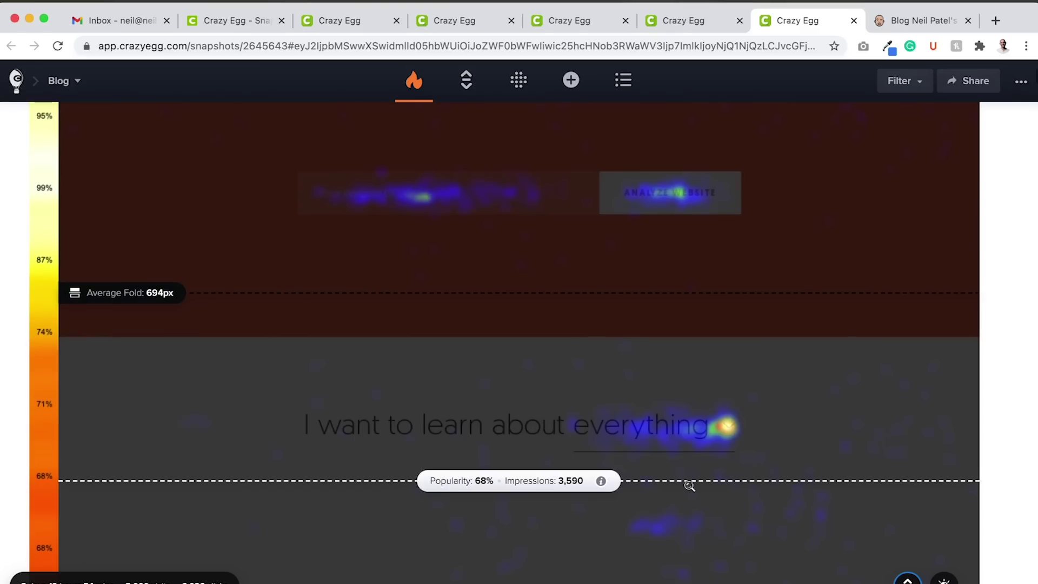
scroll(689, 485, down, 2)
scroll(689, 485, down, 10)
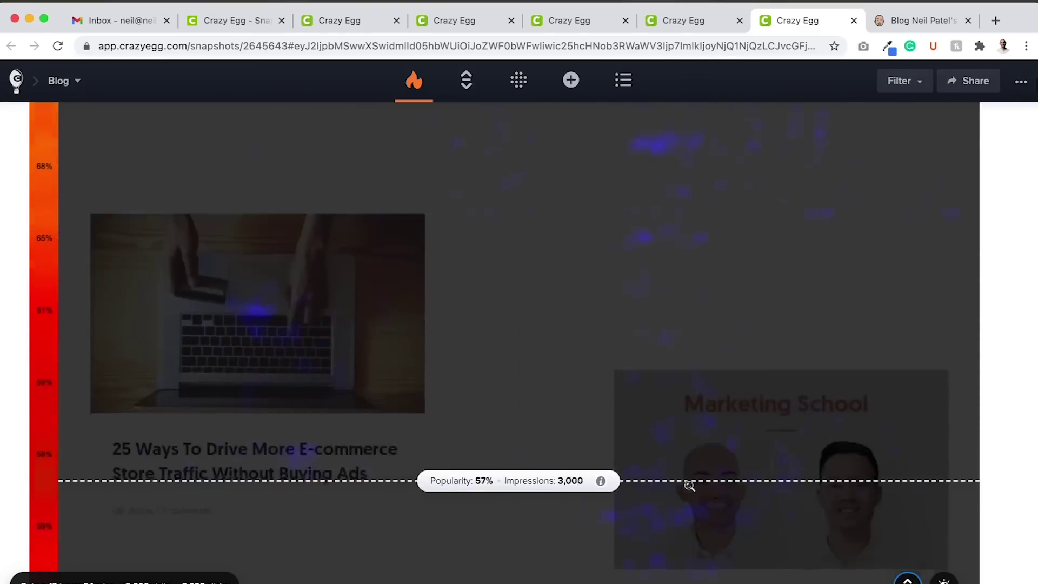
scroll(688, 485, down, 5)
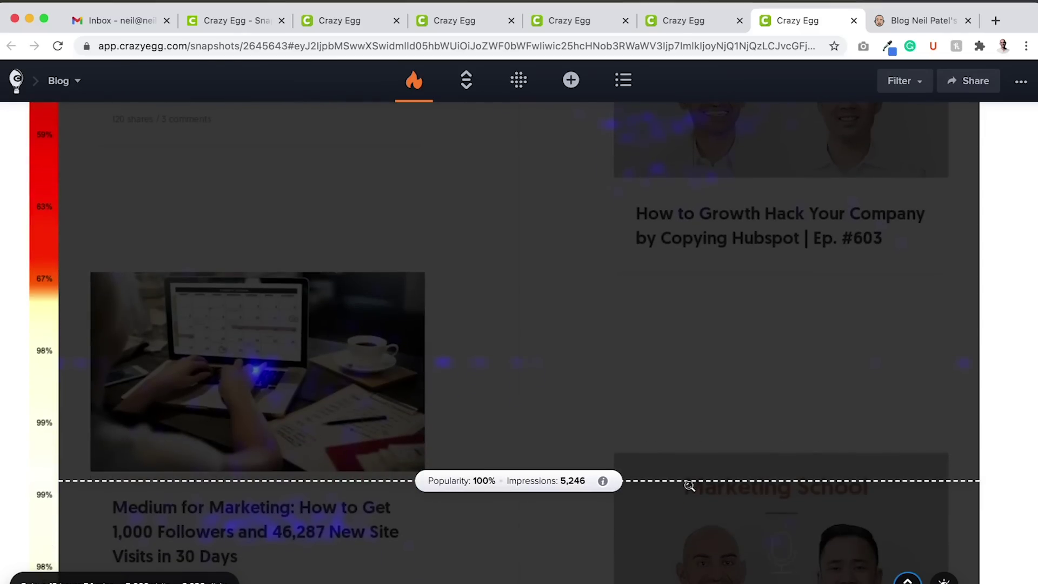
scroll(688, 485, up, 10)
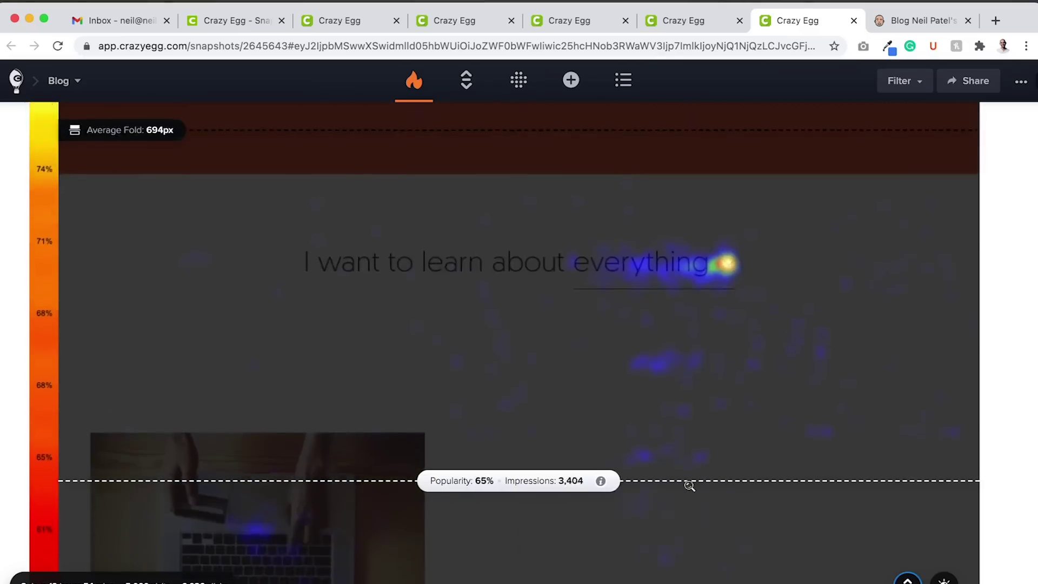
scroll(689, 485, up, 3)
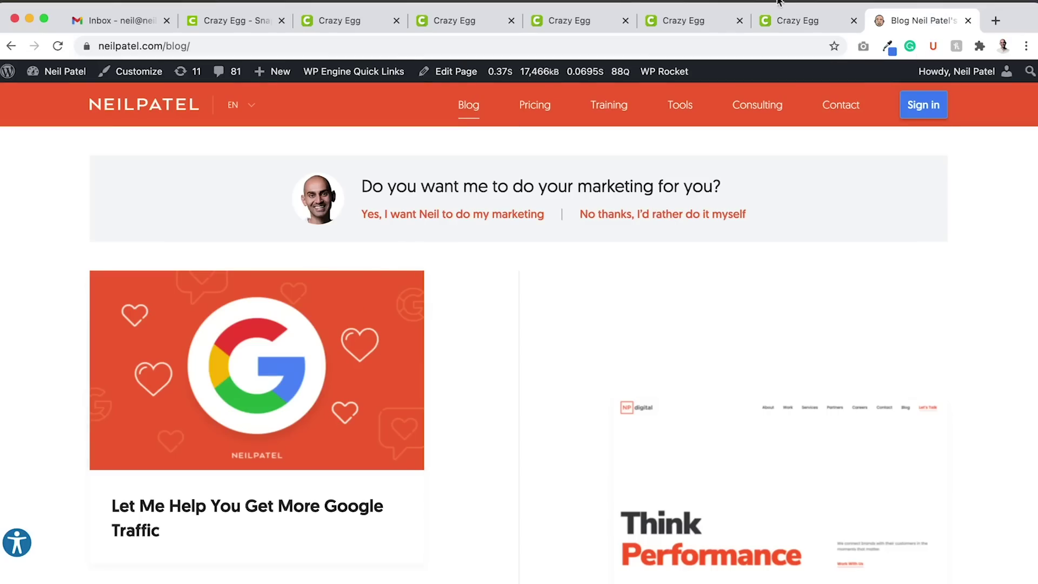
Step: Return to the live neilpatel.com blog page and dismiss the marketing offer with 'No thanks'
click(781, 20)
scroll(617, 365, up, 1)
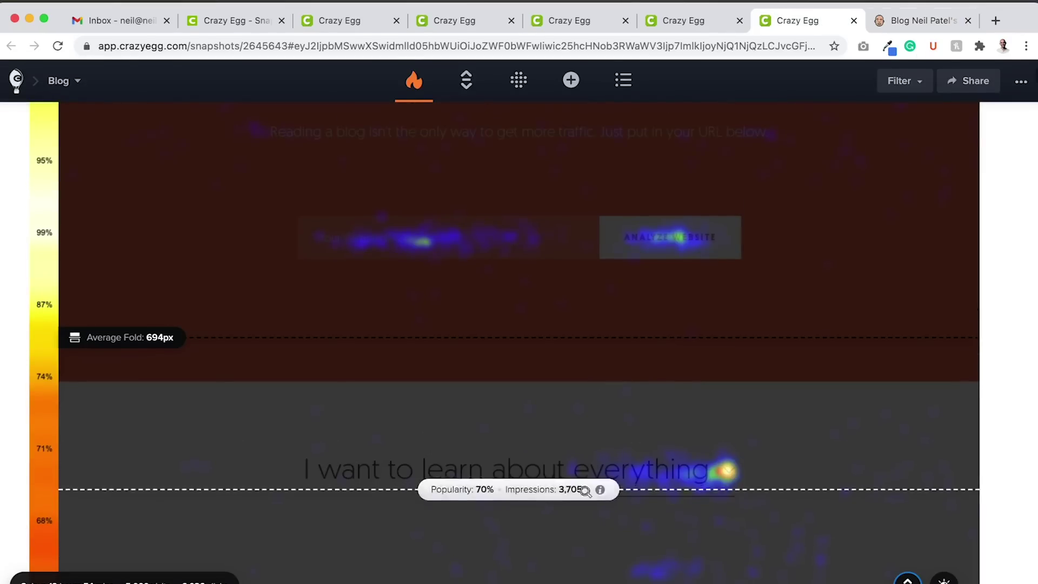
click(919, 20)
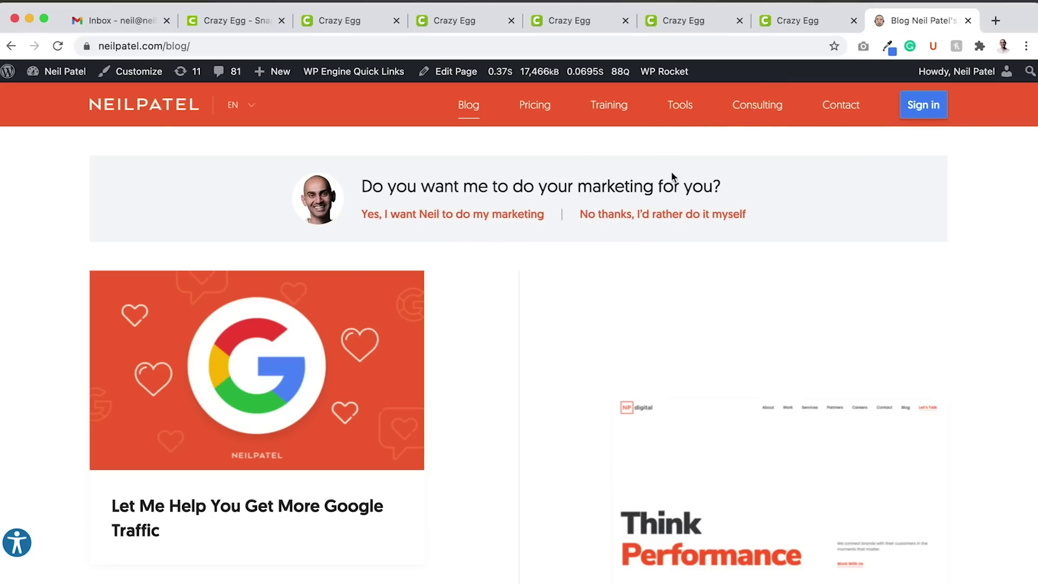
click(654, 217)
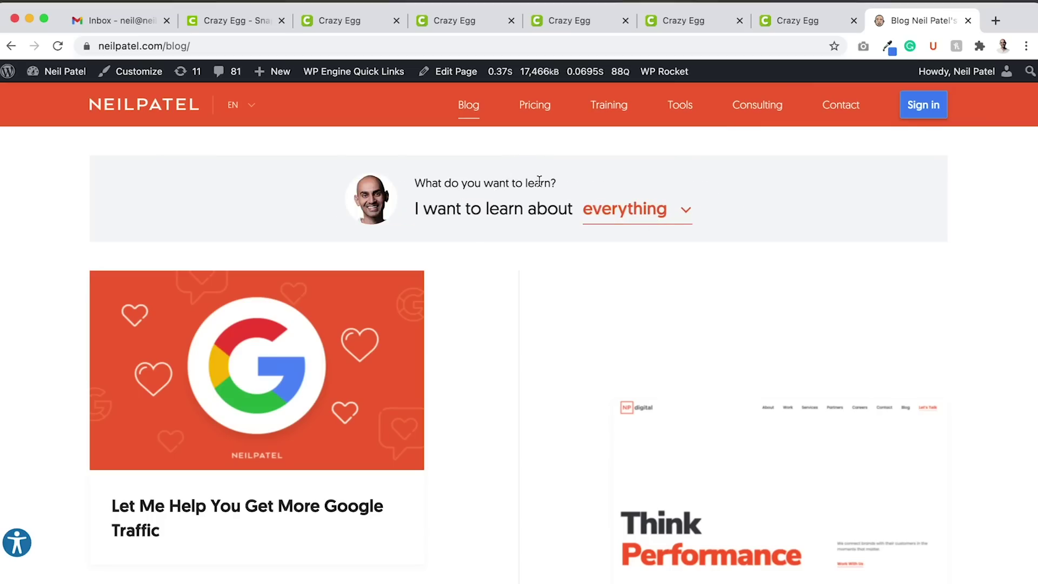
Step: Filter the blog posts to email marketing, then reopen the topic dropdown to pick ecommerce
click(659, 210)
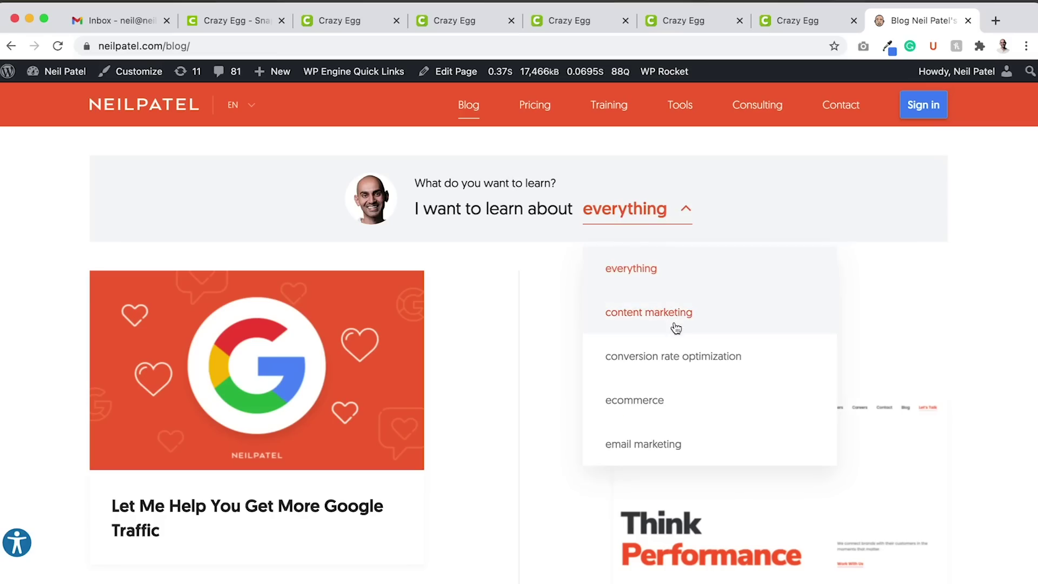
scroll(689, 387, down, 3)
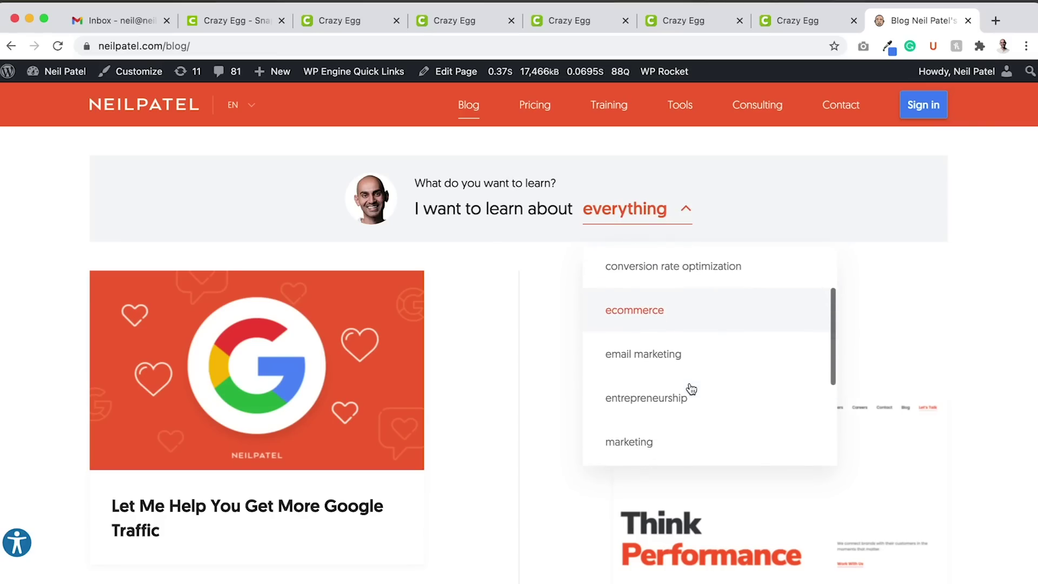
click(690, 369)
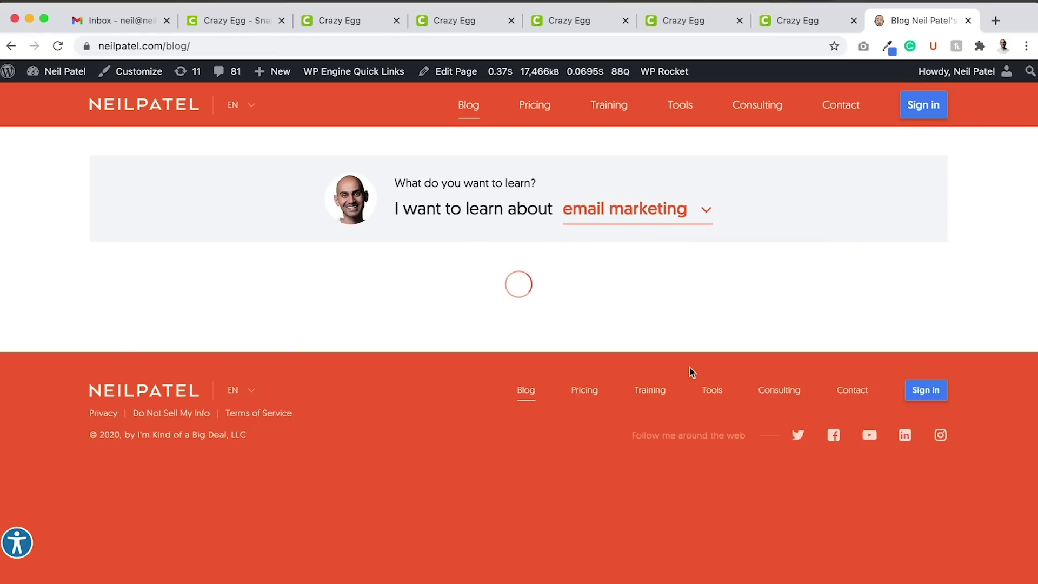
scroll(691, 372, down, 10)
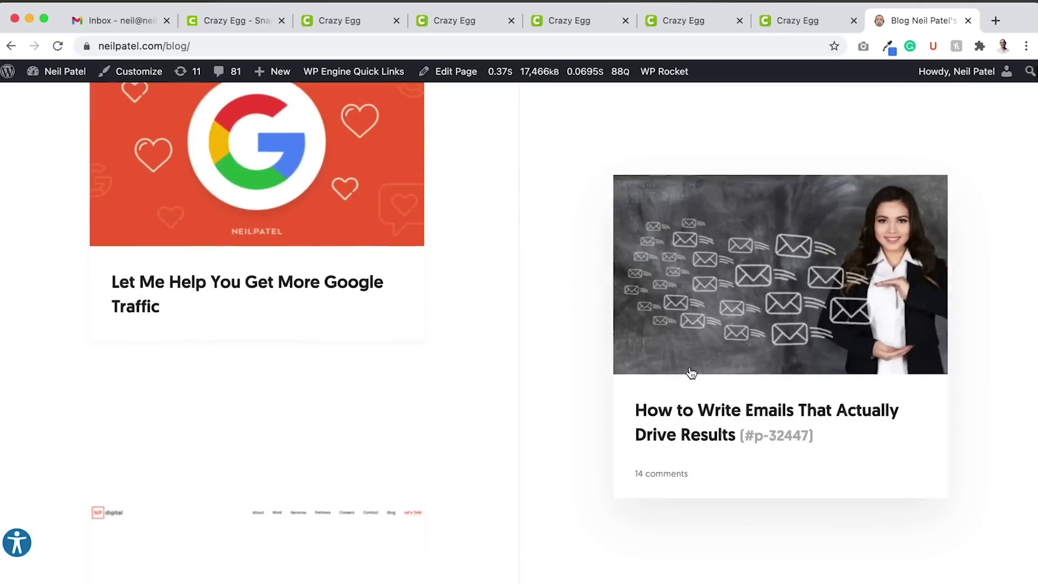
scroll(692, 373, up, 10)
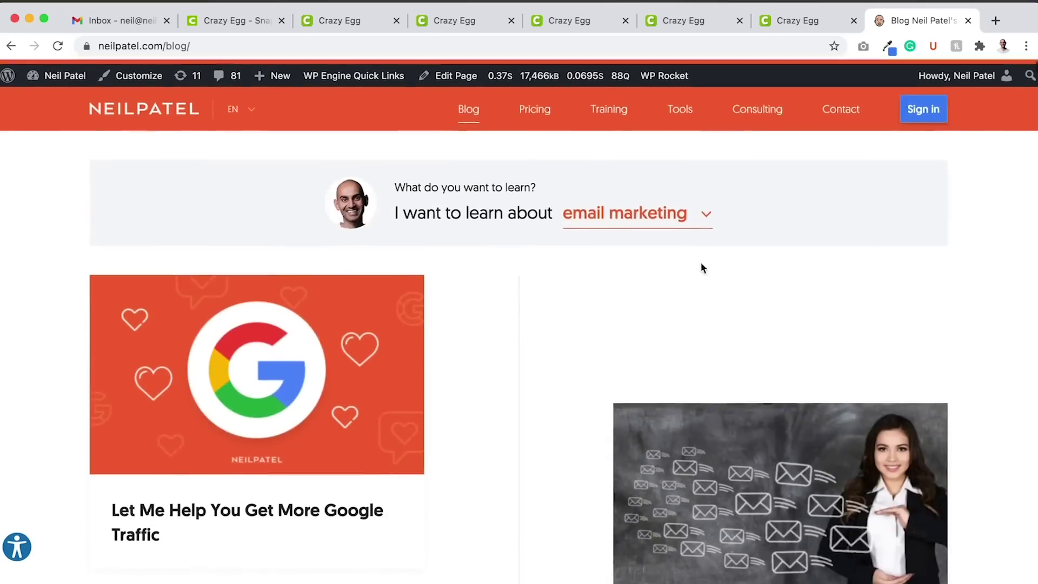
click(705, 211)
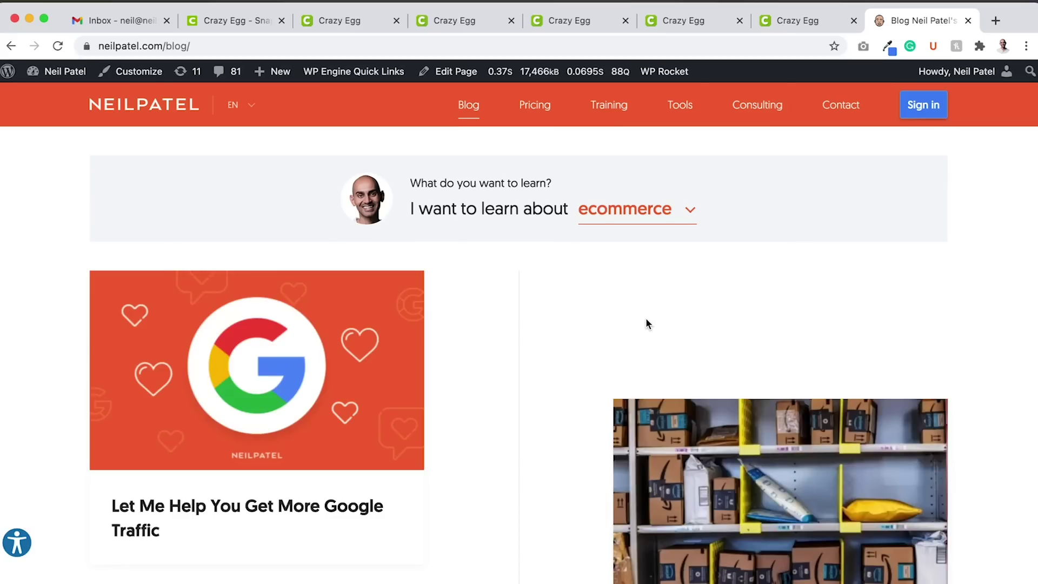
scroll(646, 323, down, 3)
scroll(646, 324, up, 3)
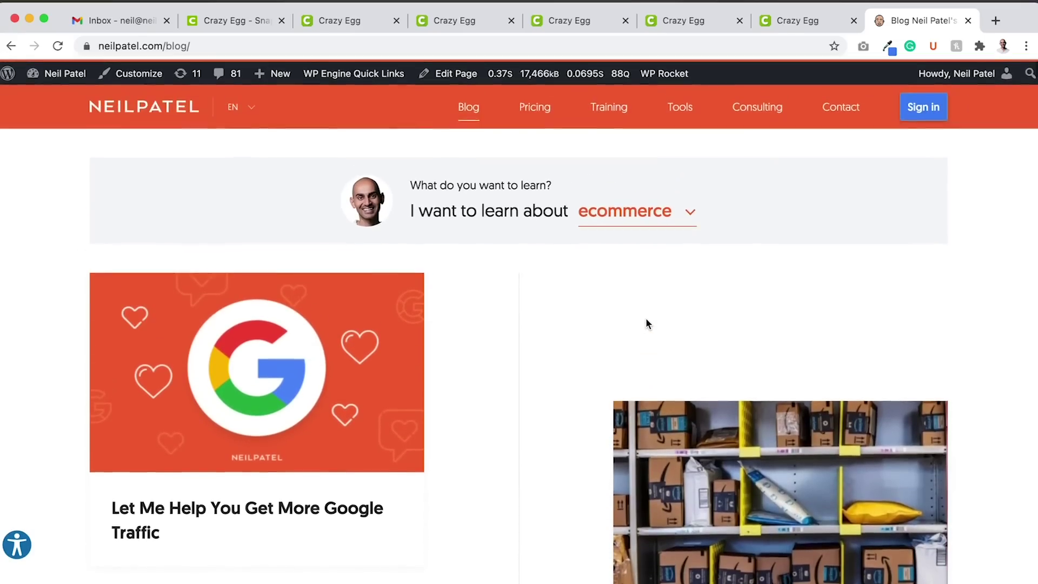